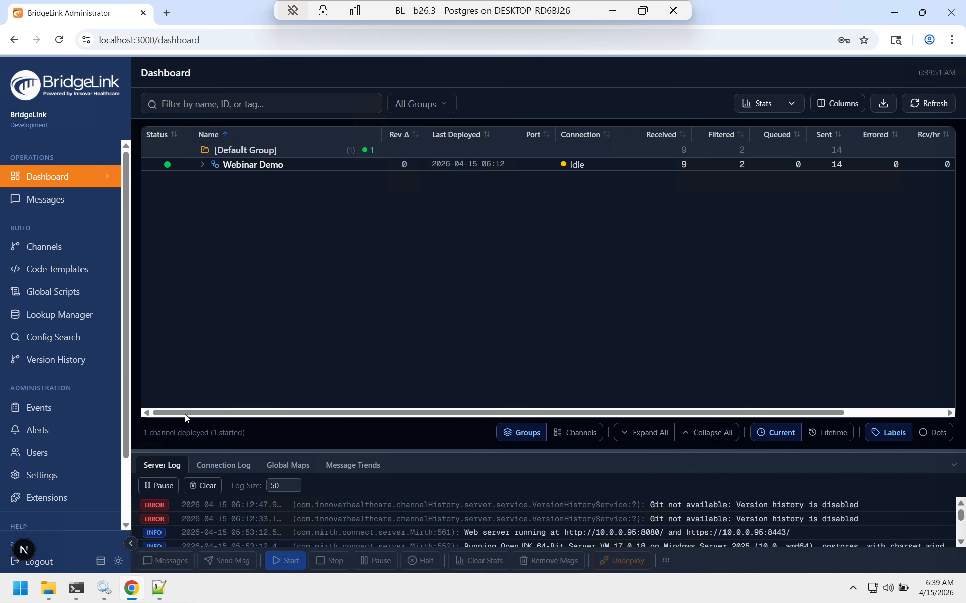
Step: Switch the interface to the light theme and expand the Webinar Demo channel to show its connectors
left_click(119, 562)
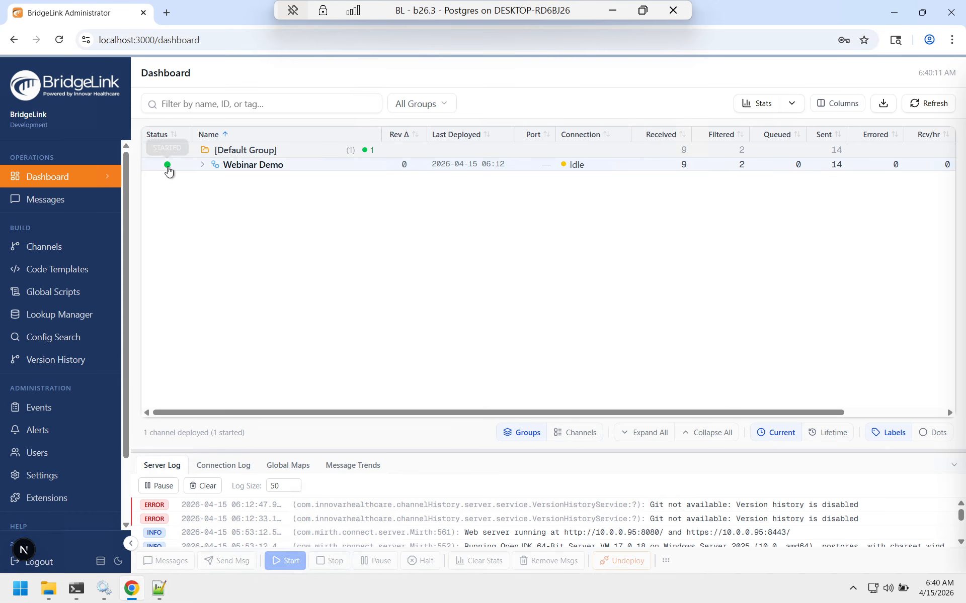
left_click(201, 165)
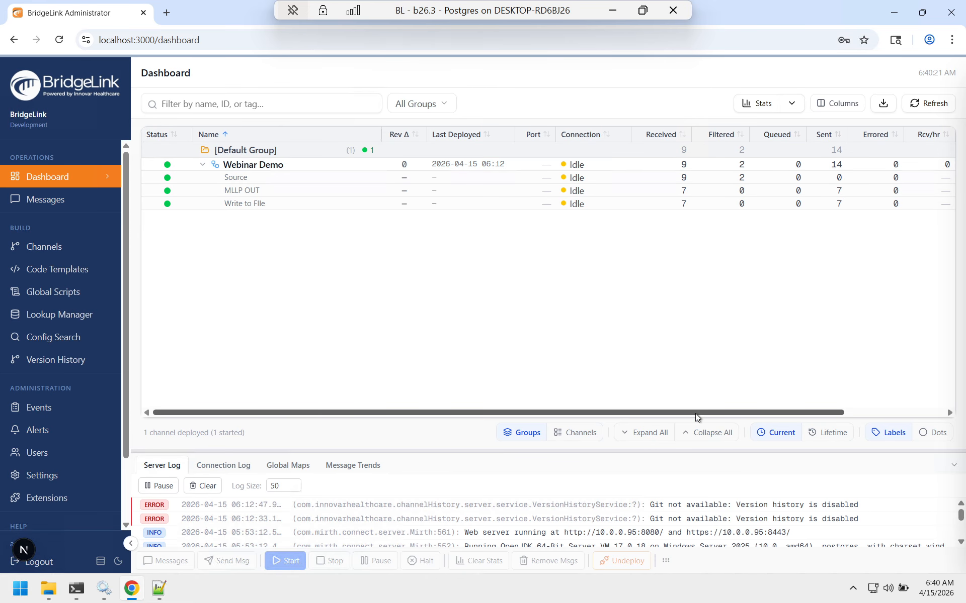
left_click_drag(695, 413, 835, 411)
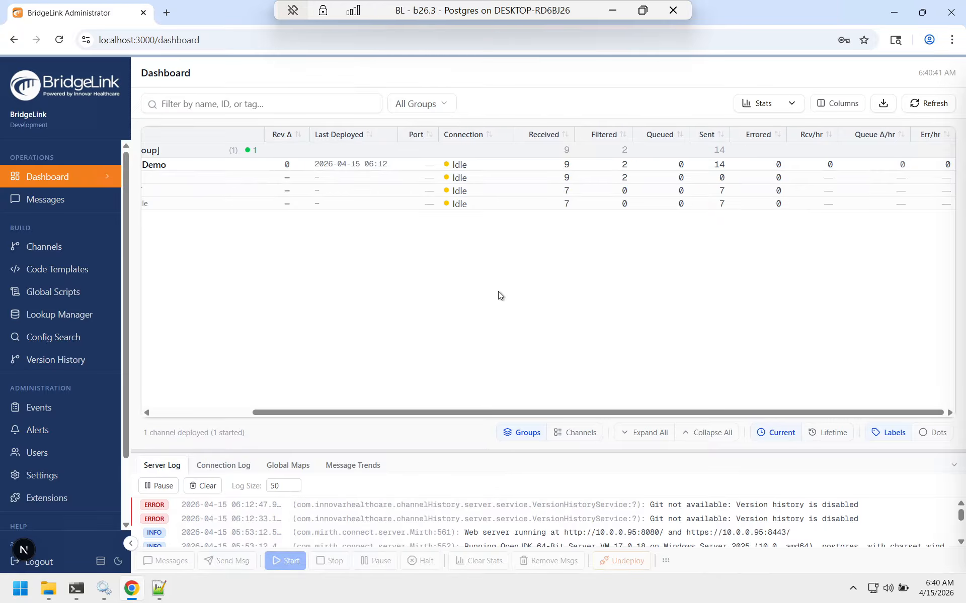
left_click(217, 413)
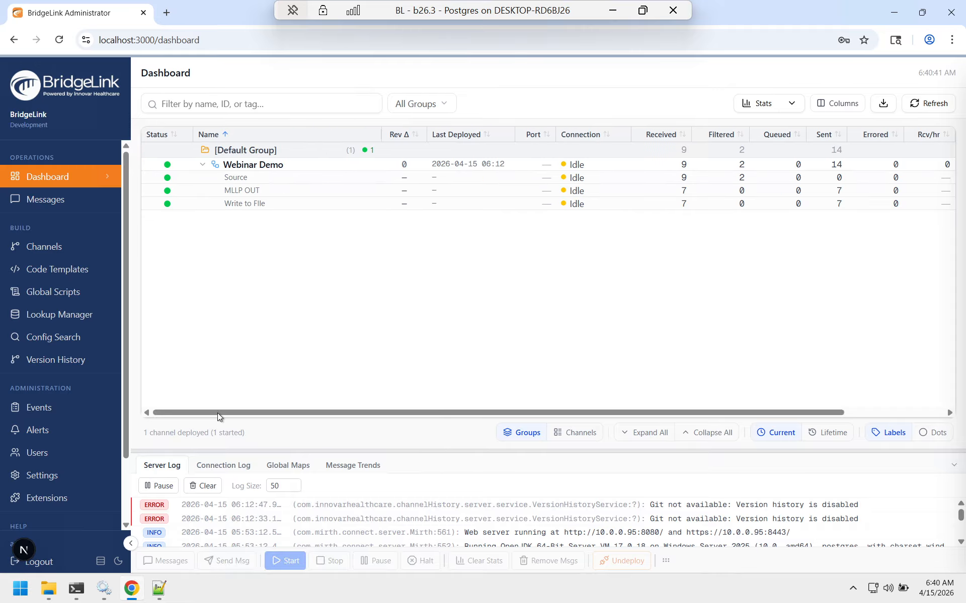
Step: Deploy the TCP Listener channel from the channels list
left_click(73, 250)
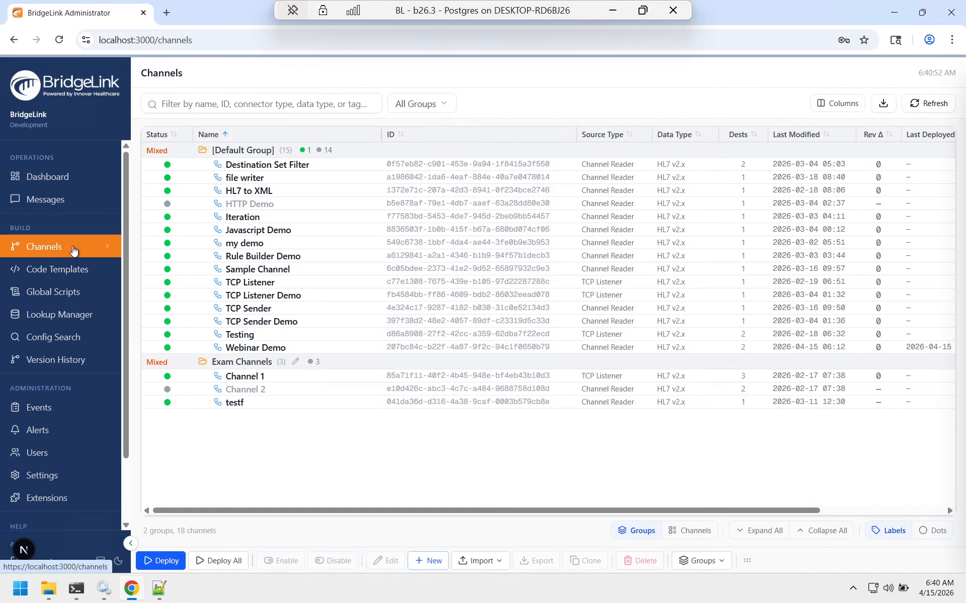
right_click(257, 284)
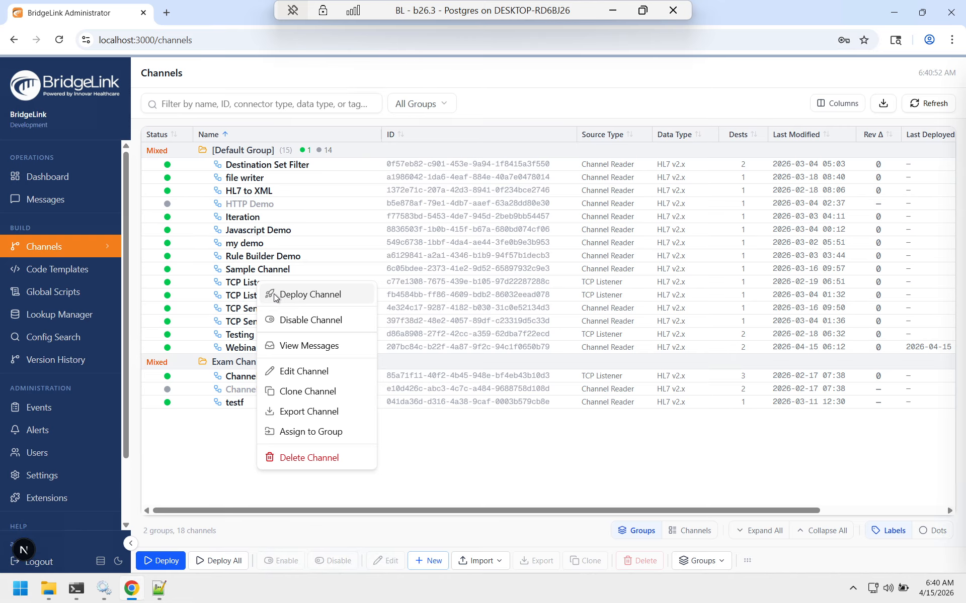
left_click(275, 297)
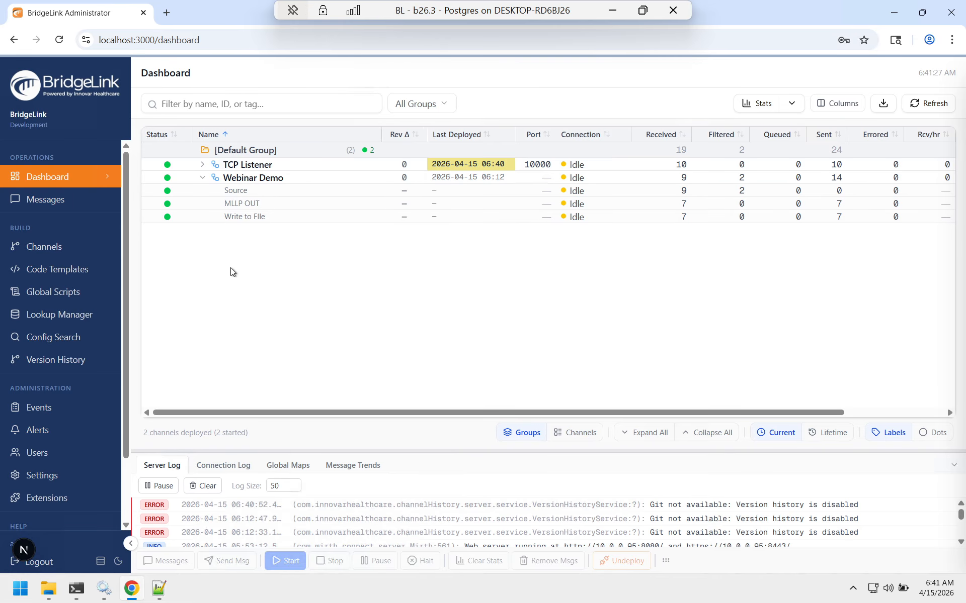
Step: Select Webinar Demo, dock the channel action bar on the left side, then move it back to the bottom
left_click(257, 178)
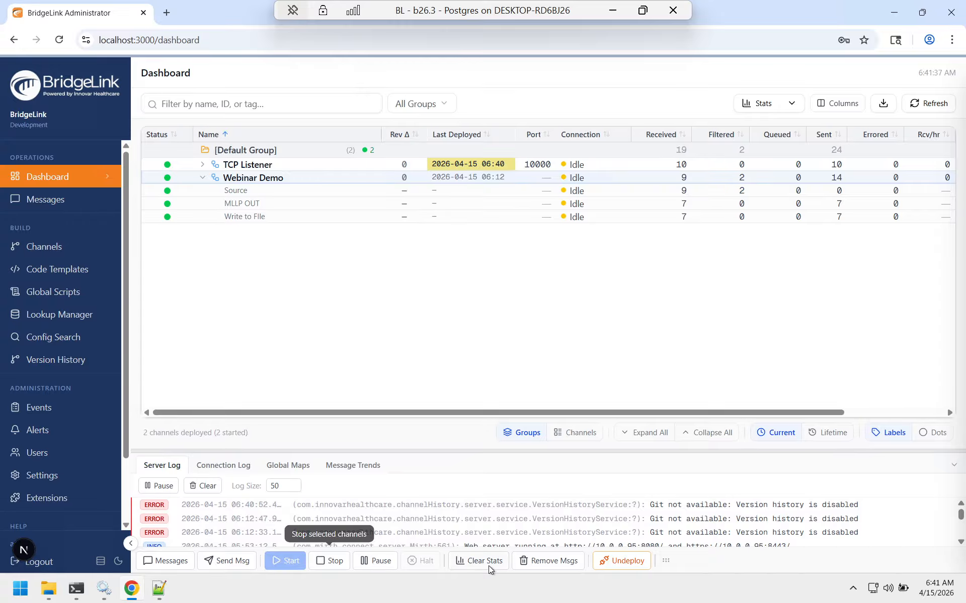
left_click(666, 562)
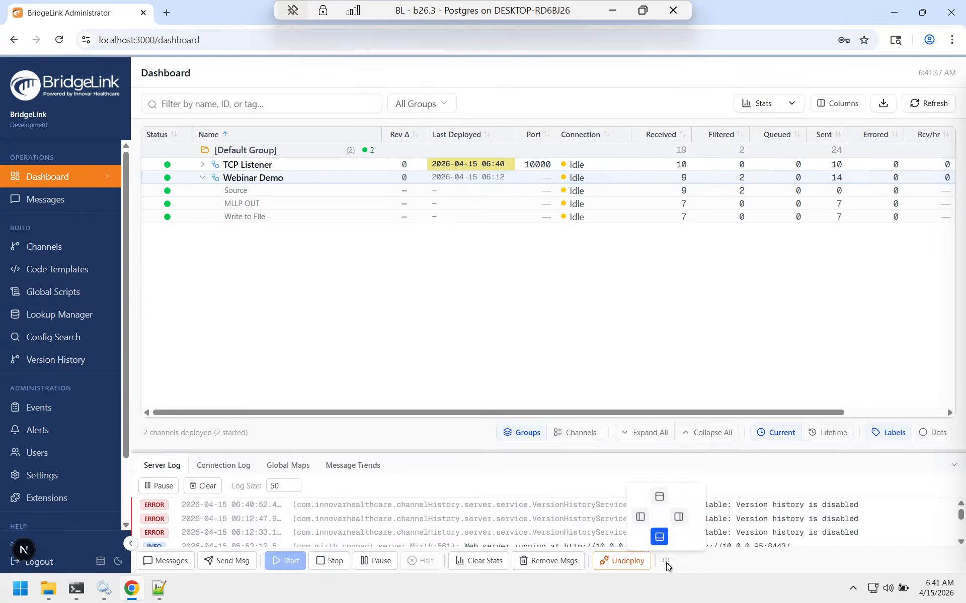
left_click(640, 518)
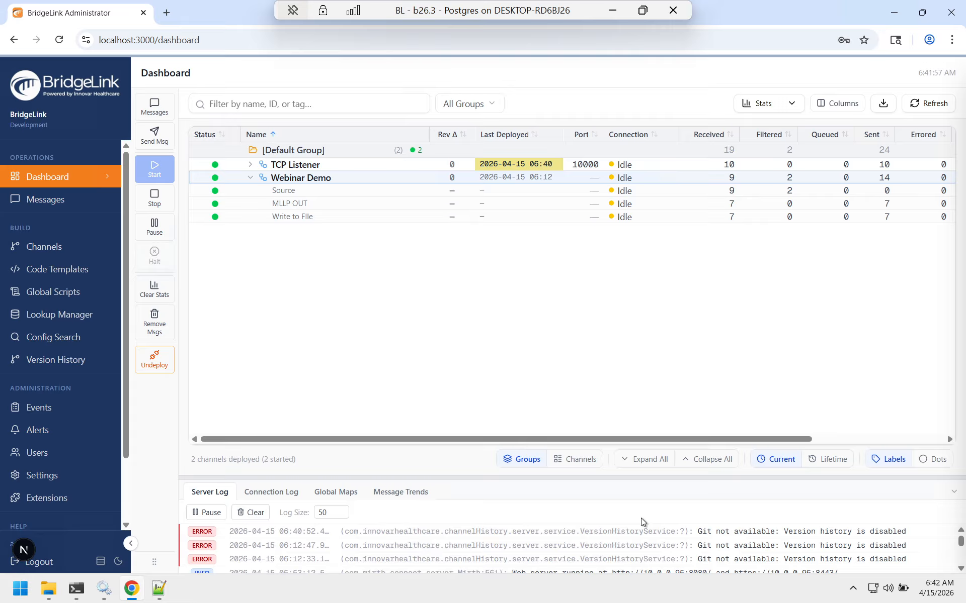
left_click(155, 562)
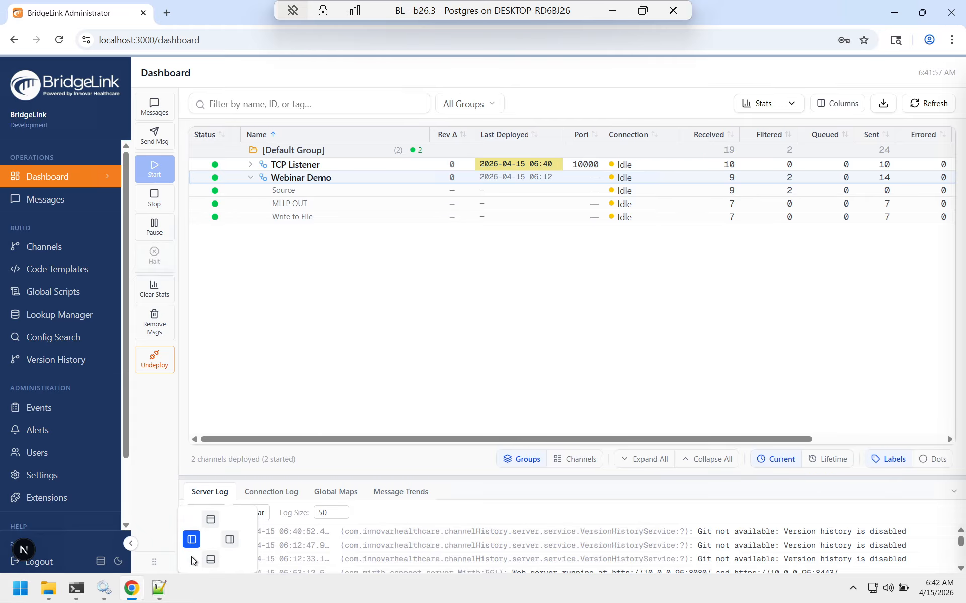
left_click(212, 559)
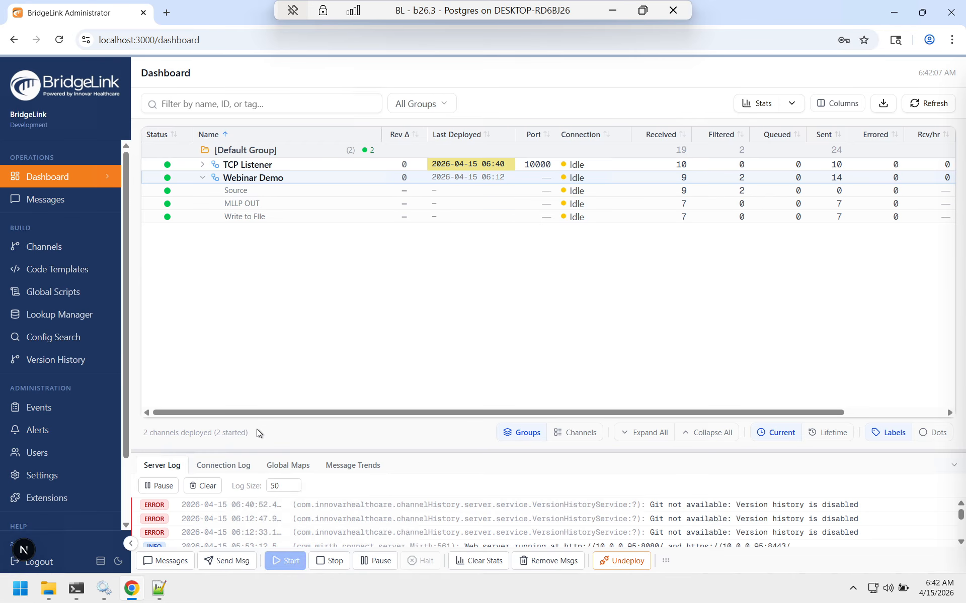
Step: Toggle the dark theme on and off, then cycle table densities and leave the dashboard in compact density
left_click(118, 564)
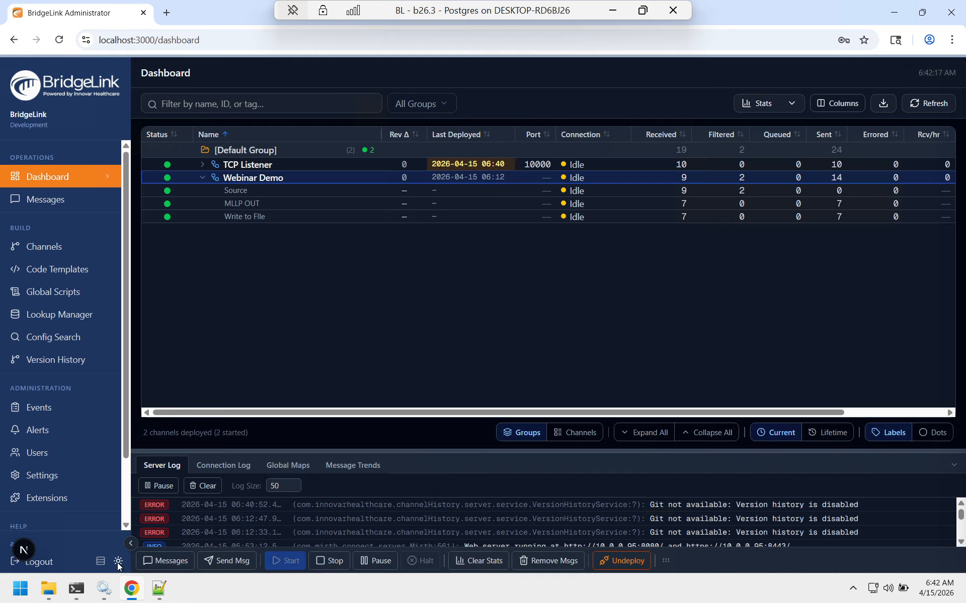
left_click(119, 564)
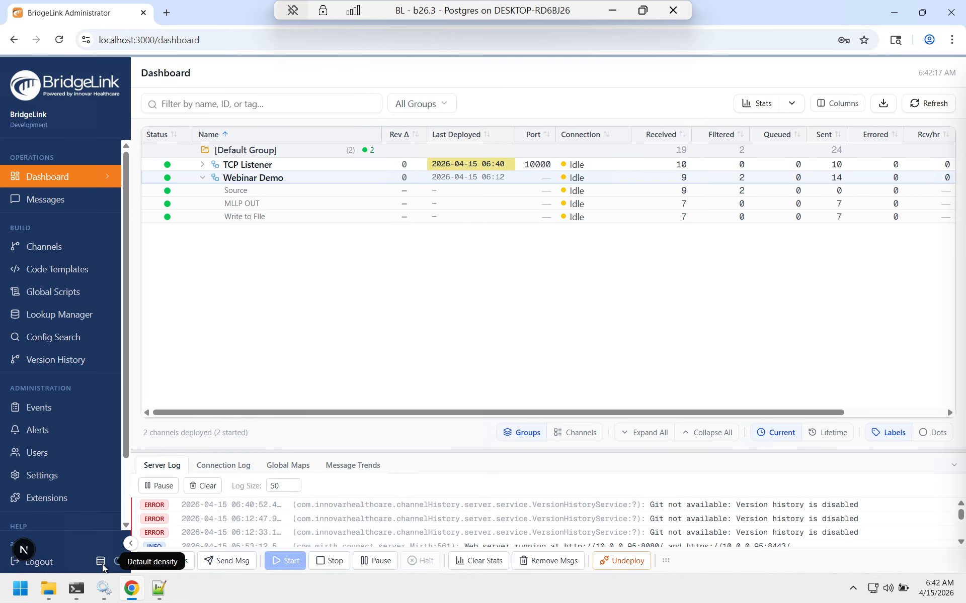
left_click(101, 562)
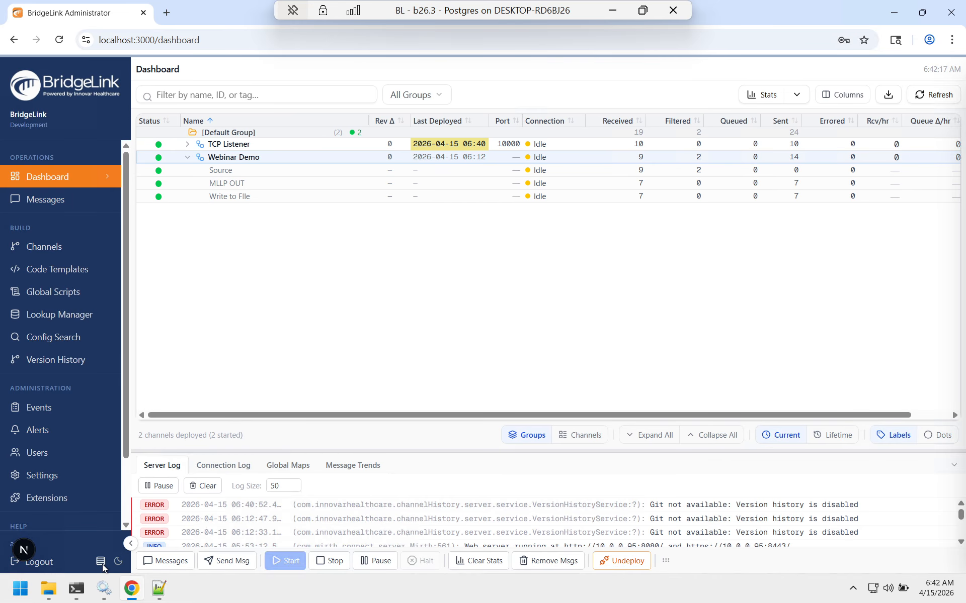
left_click(102, 564)
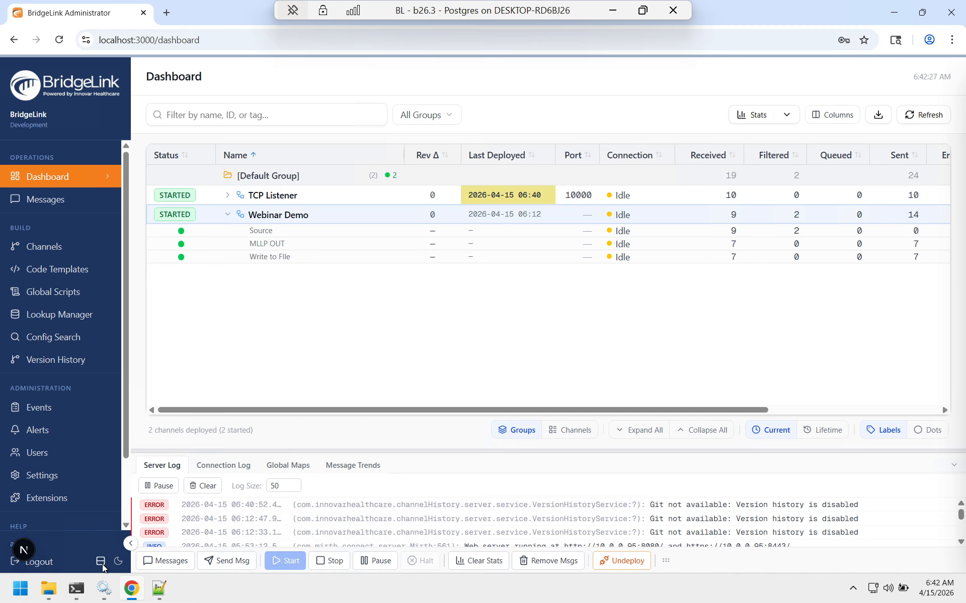
left_click(102, 564)
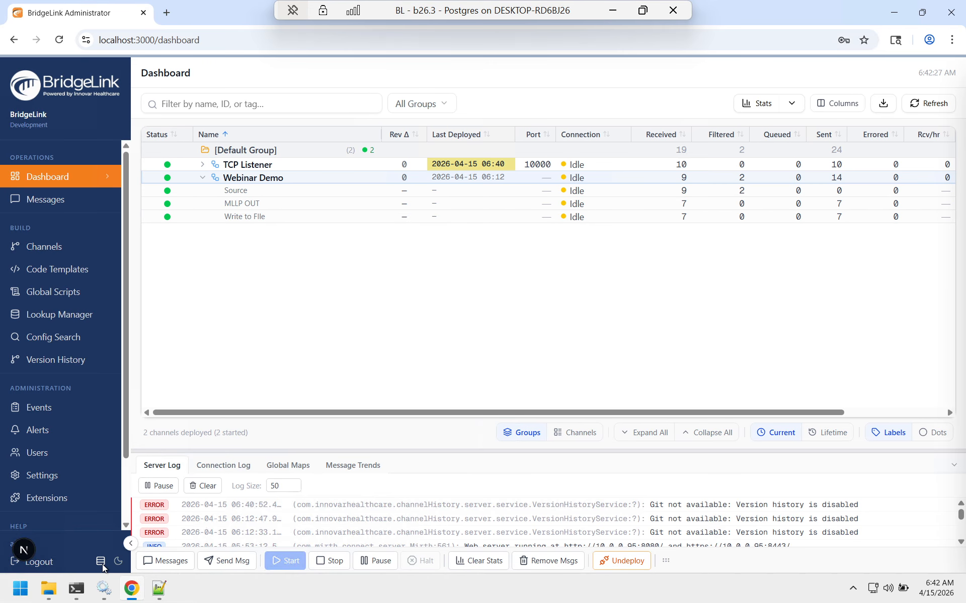
left_click(101, 564)
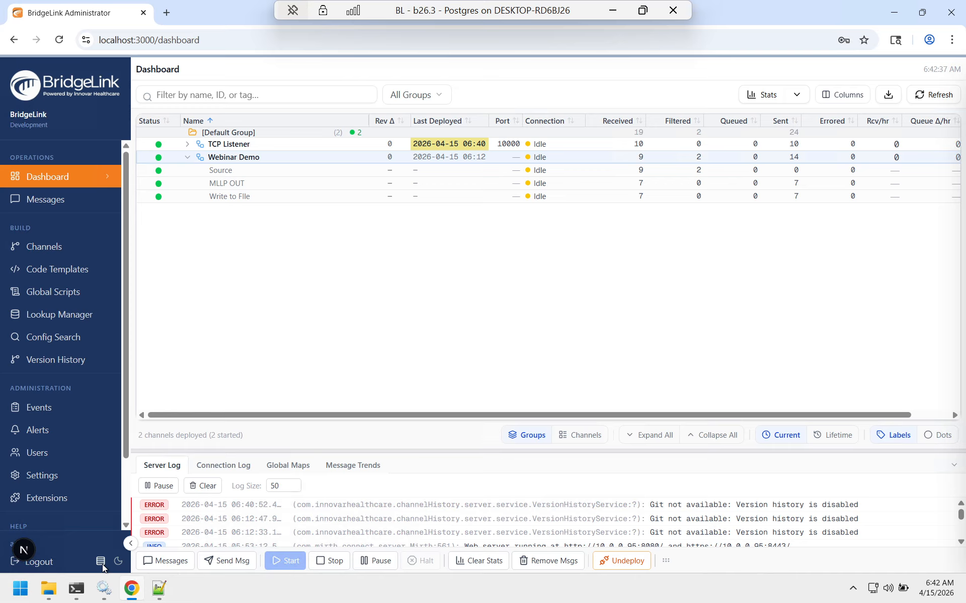
Step: Open Webinar Demo's messages, view message 10's source content, and switch the message viewer to the bottom layout
double_click(246, 158)
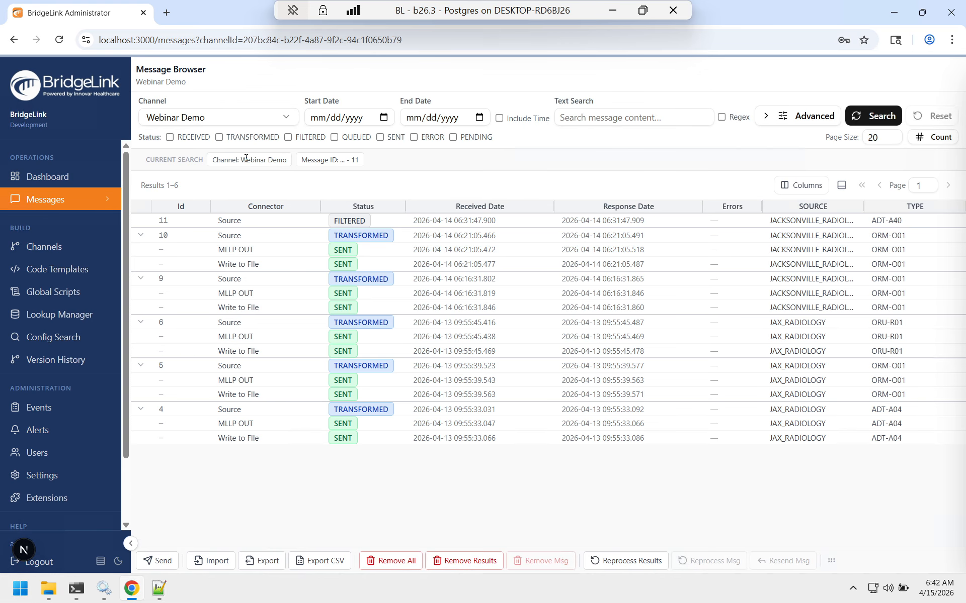
left_click(229, 236)
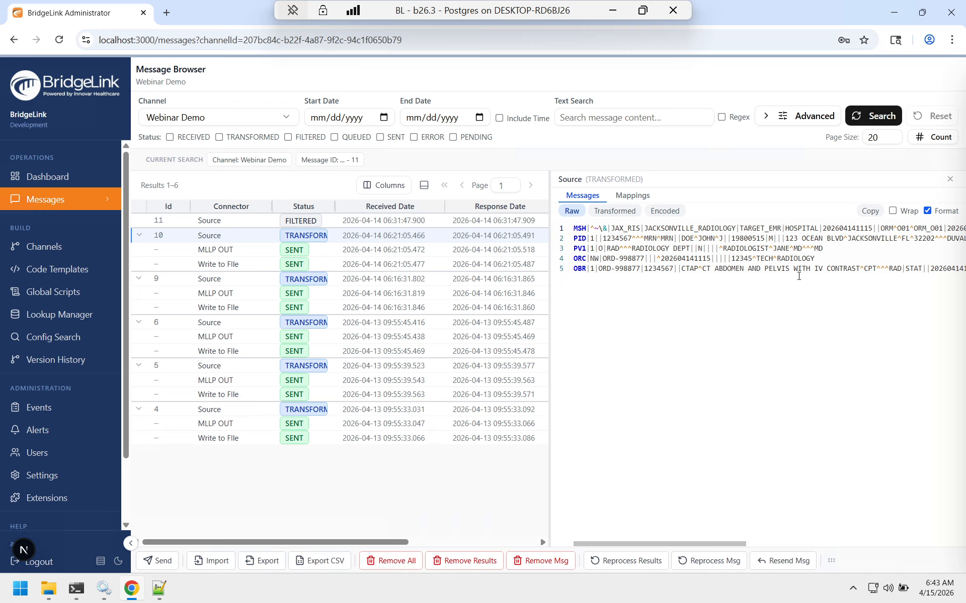
left_click(424, 186)
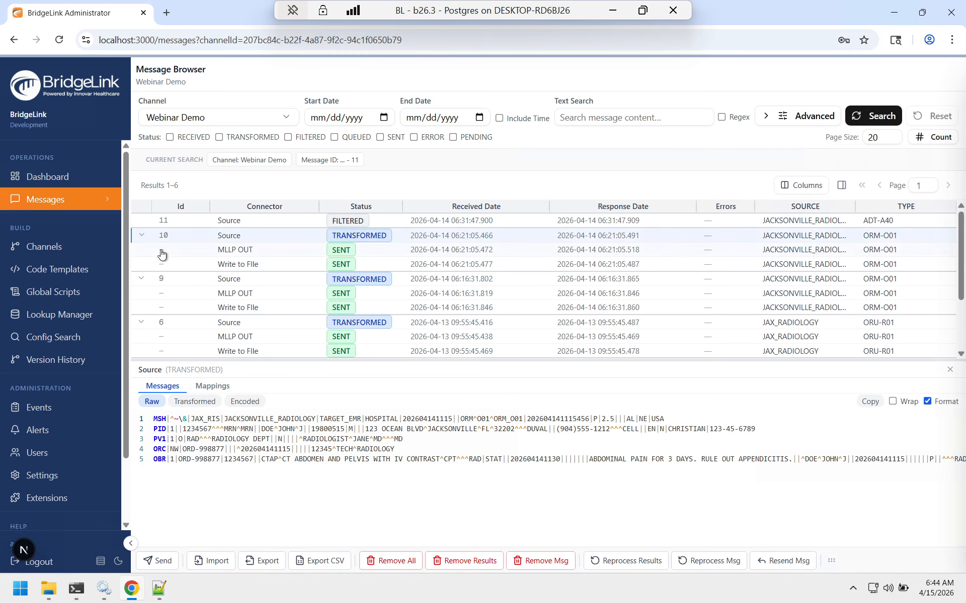
Step: Open the Webinar Demo channel for editing and switch the editor to tab view
left_click(46, 246)
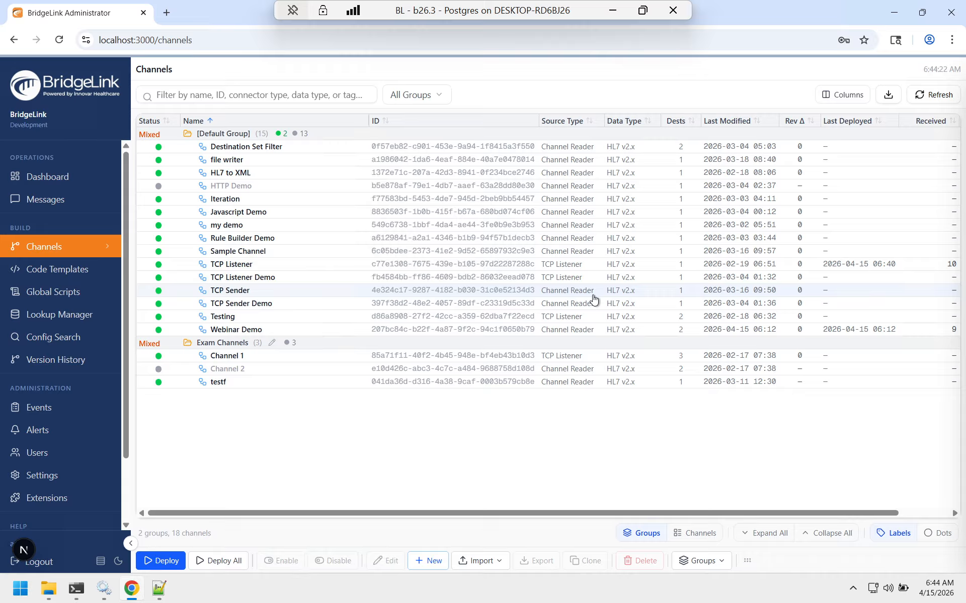
double_click(253, 332)
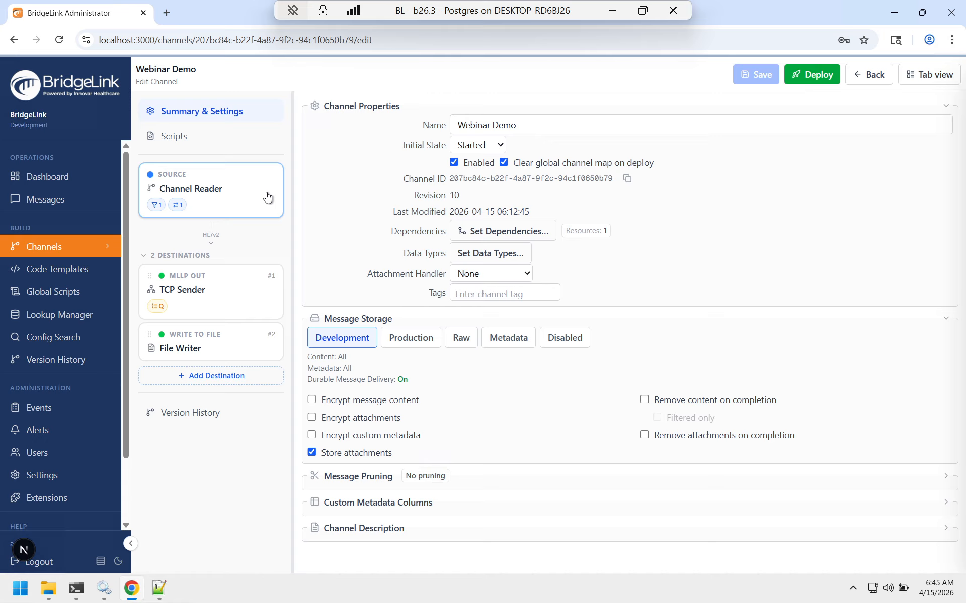
left_click(912, 78)
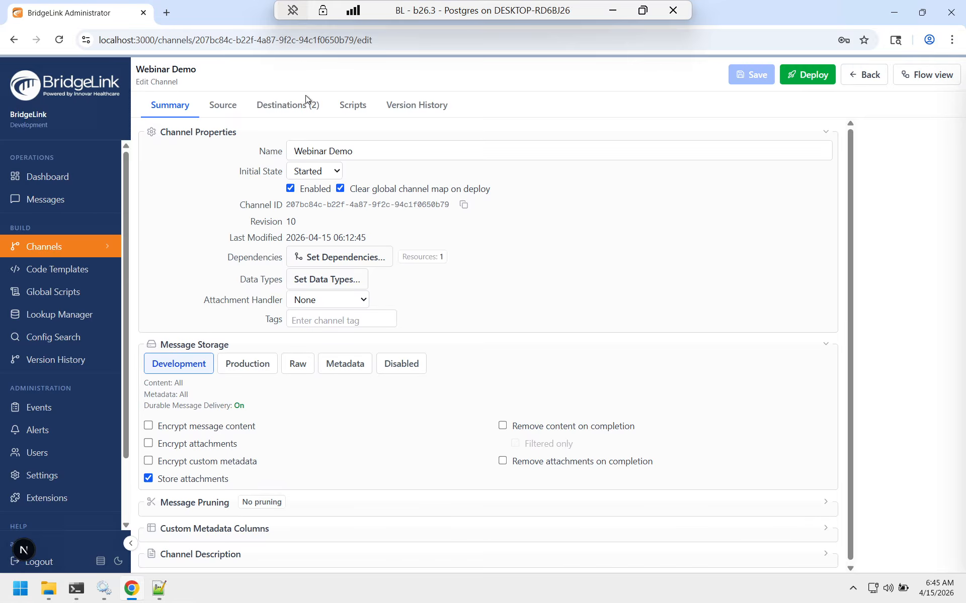
Step: Review the source and destination settings, then open the source transformer
left_click(224, 106)
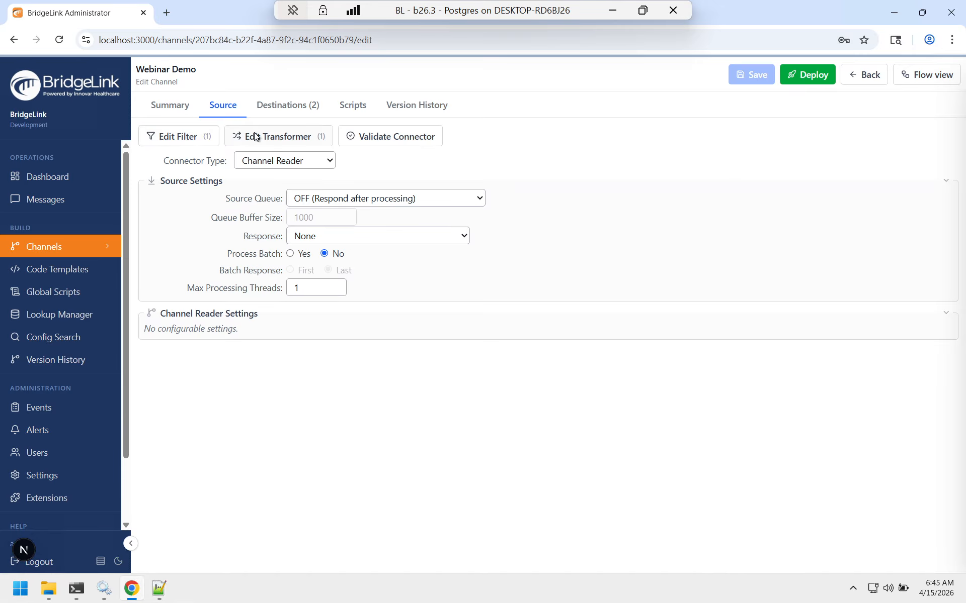
left_click(300, 108)
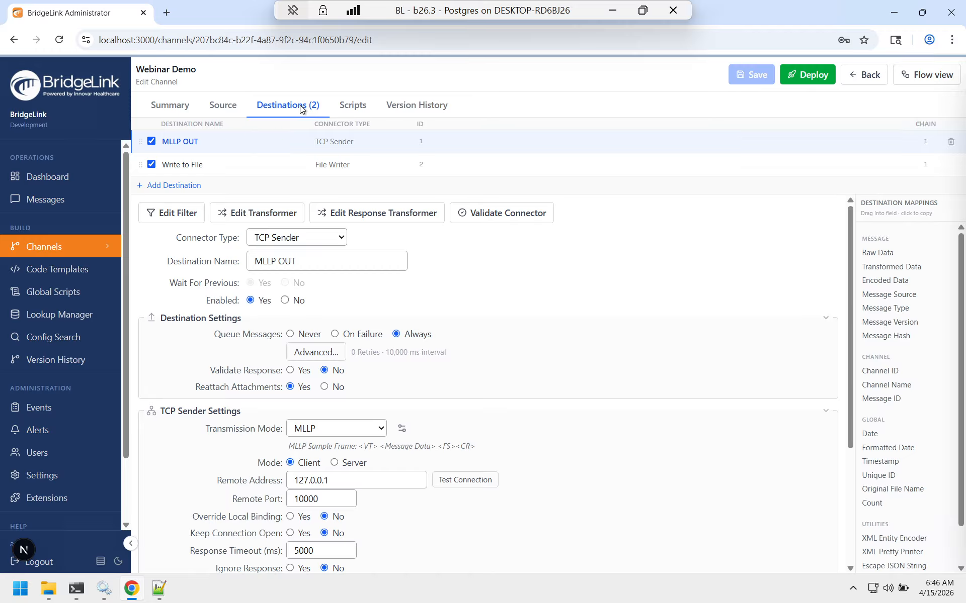
left_click(224, 110)
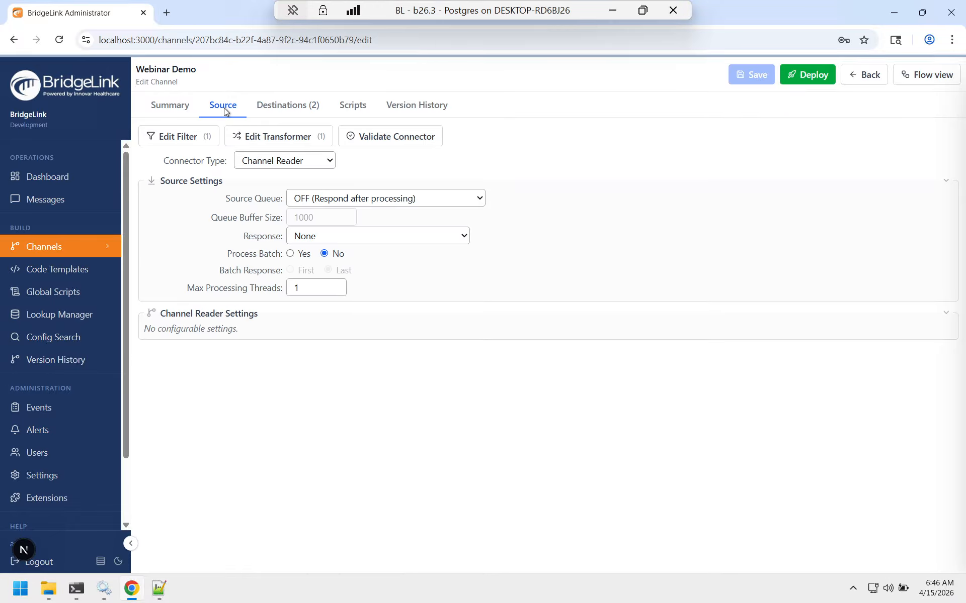
left_click(259, 140)
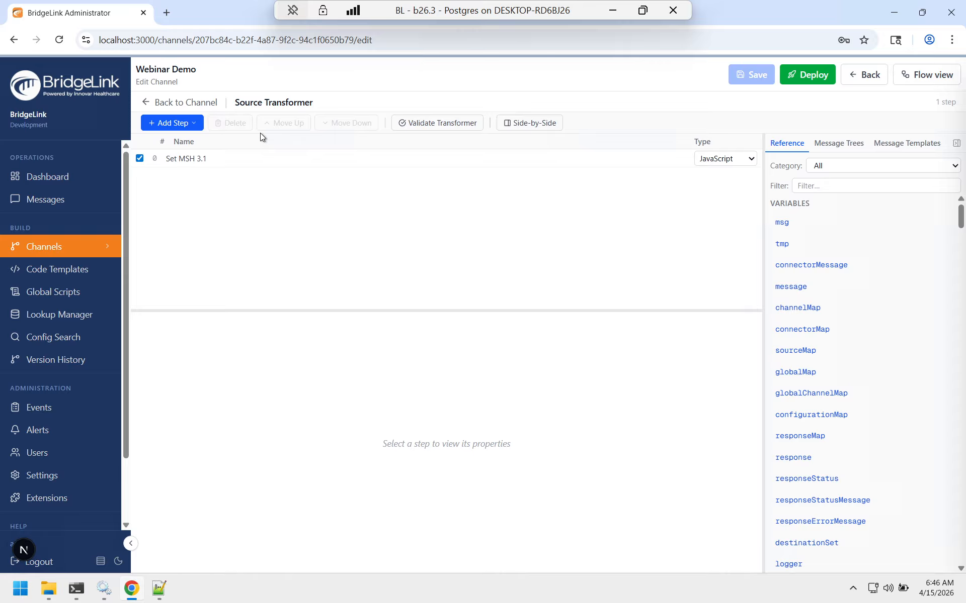
Step: Add a JavaScript transformer step named "Copy PID 3.1 to PID 2.1"
left_click(883, 144)
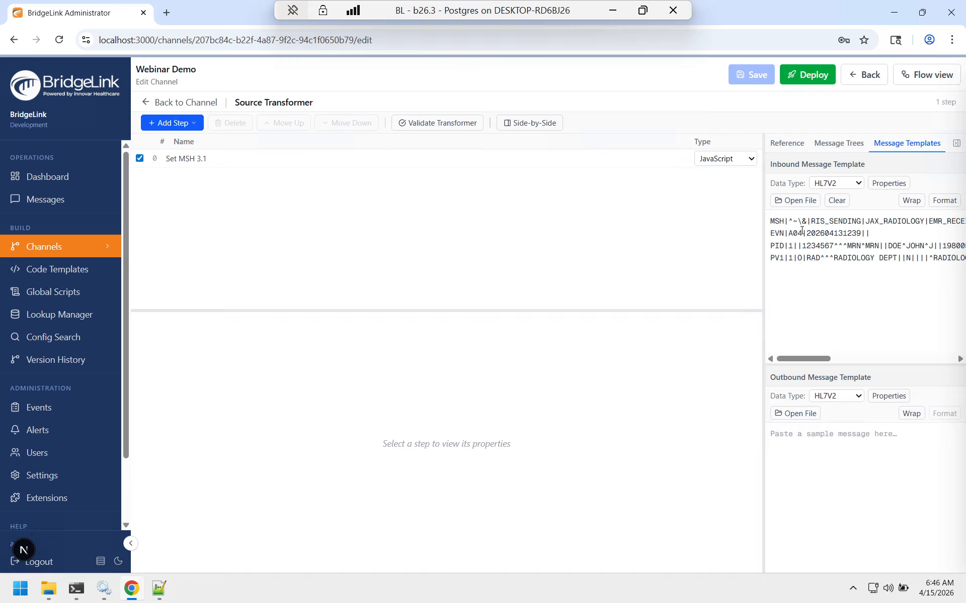
left_click(179, 122)
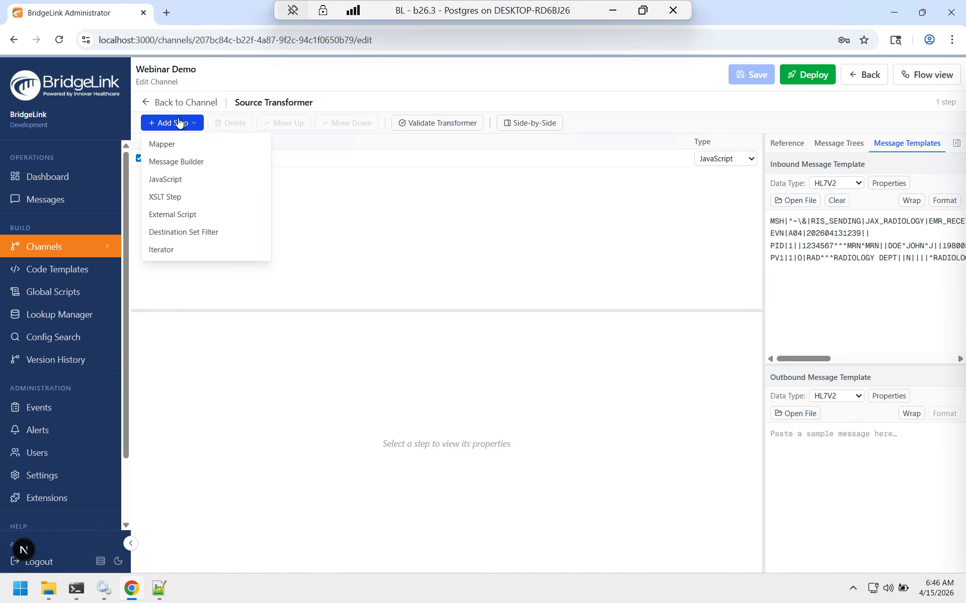
left_click(179, 187)
left_click(234, 346)
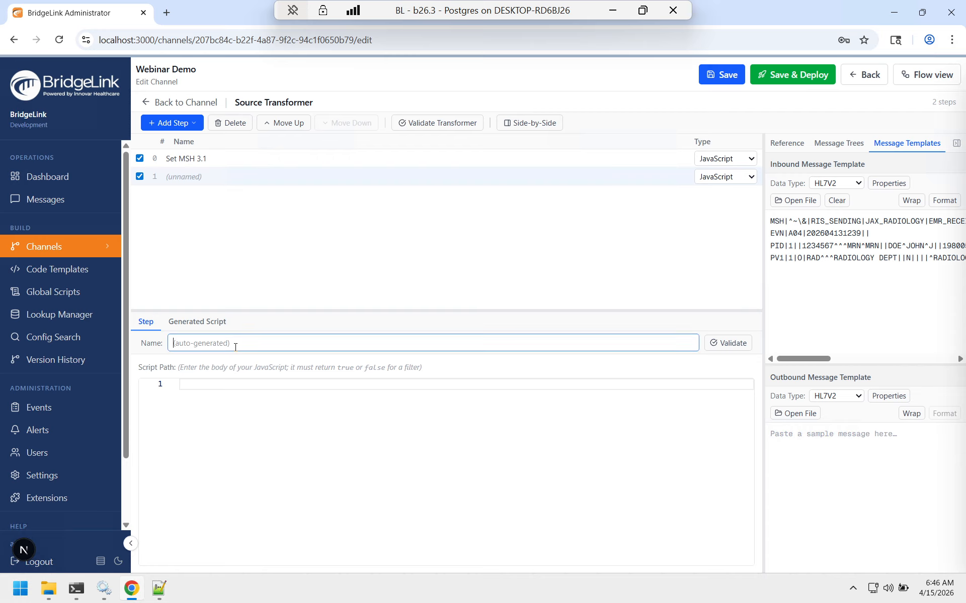
type("Copy PID 3.1 to PID 2.1")
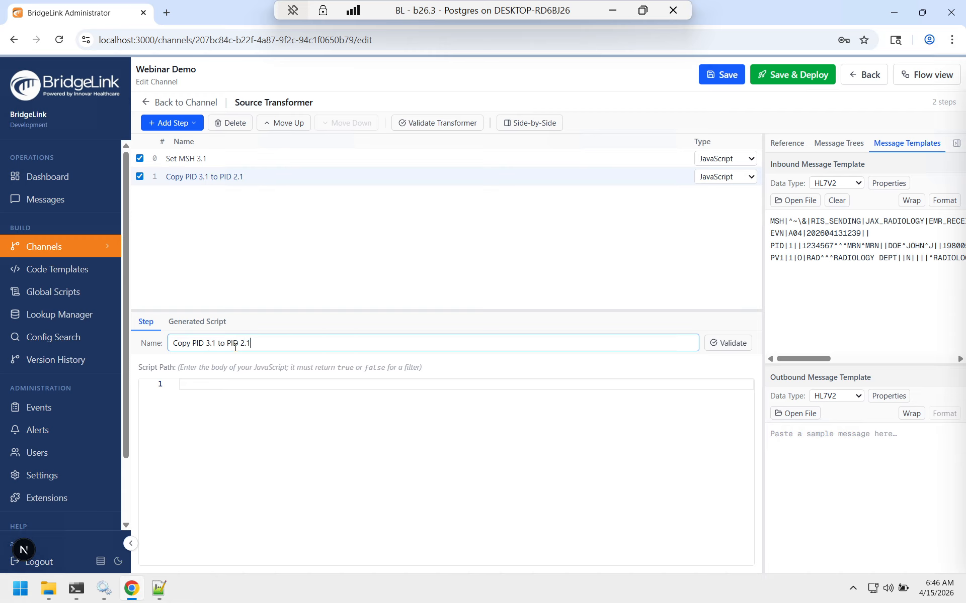
Step: Open the inbound message template tree and expand the PID segment
left_click(849, 146)
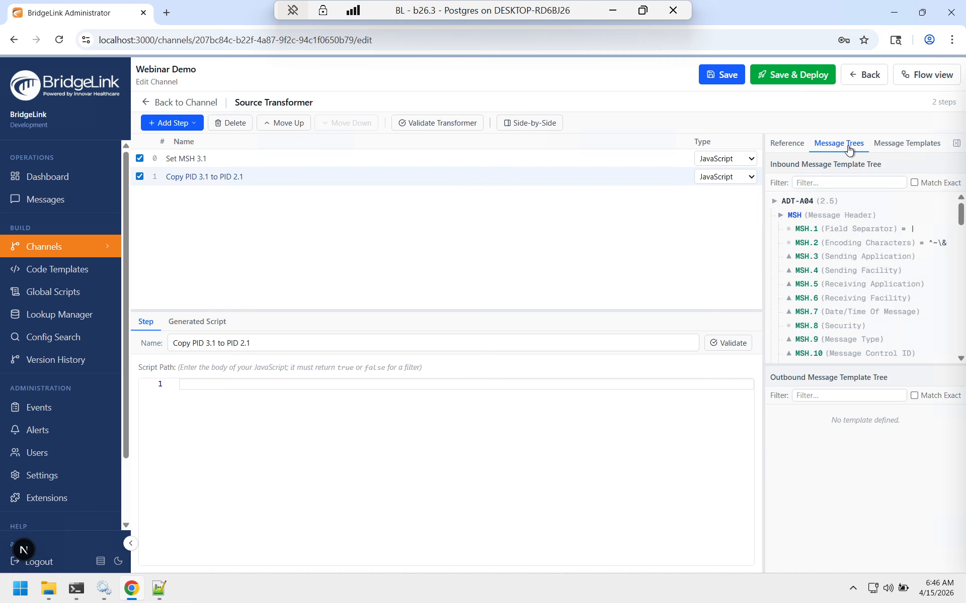
left_click(780, 215)
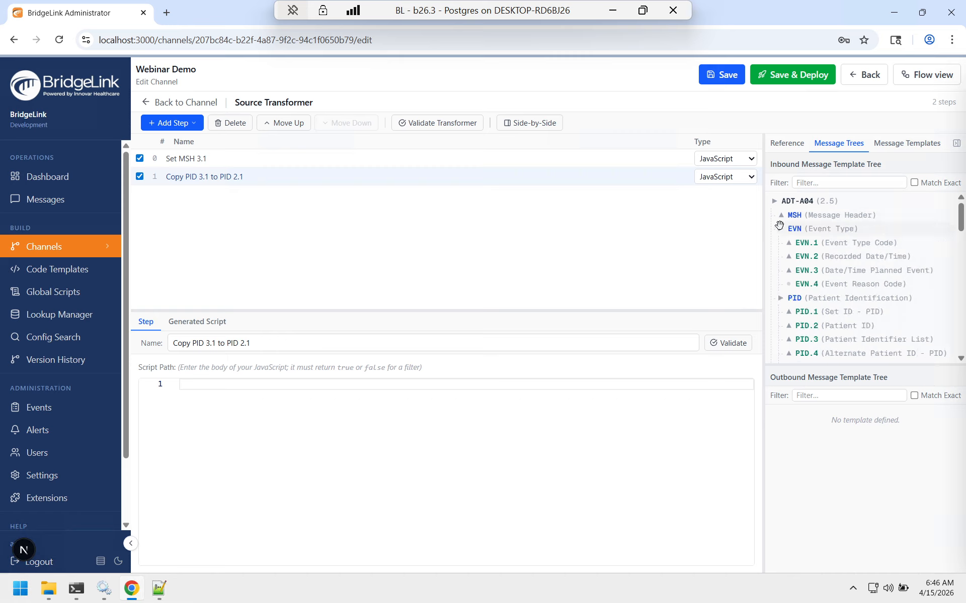
left_click(780, 229)
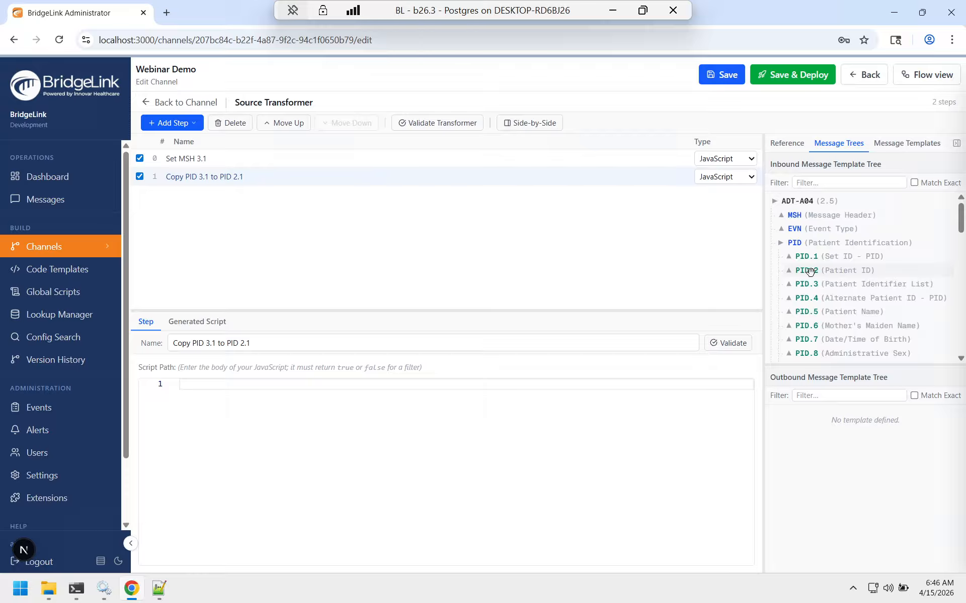
left_click_drag(809, 272, 583, 392)
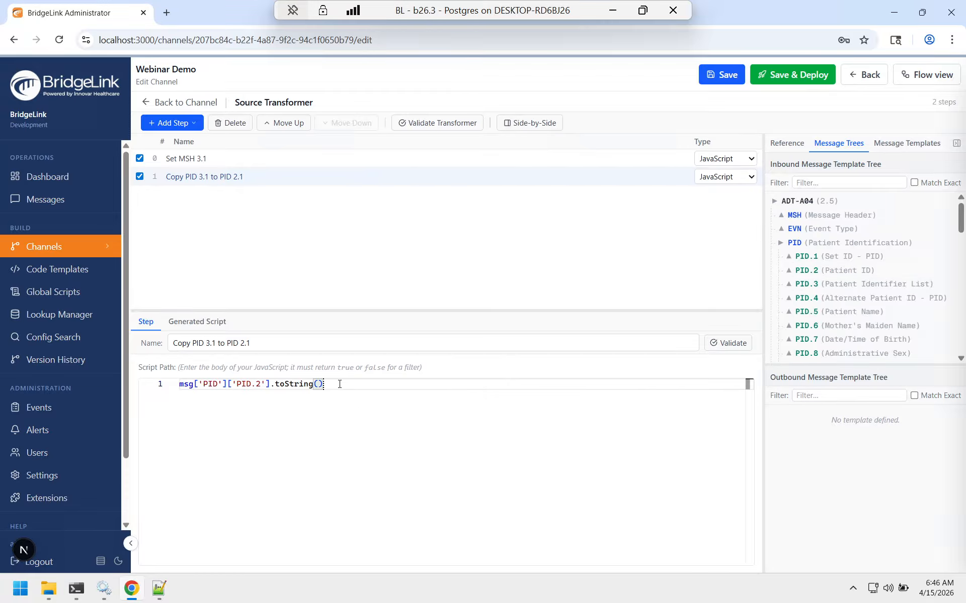
key("ctrl+a")
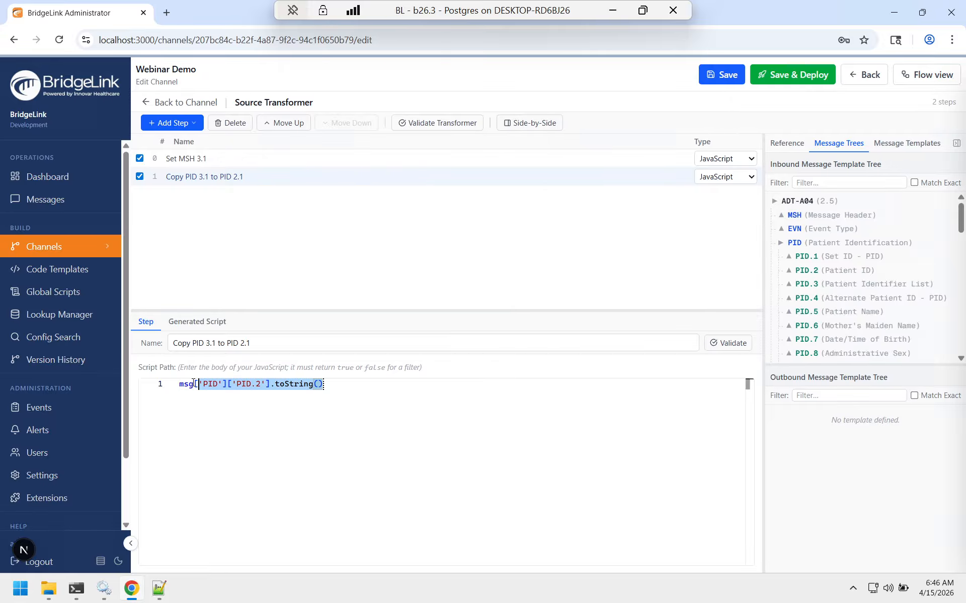
key("BackSpace")
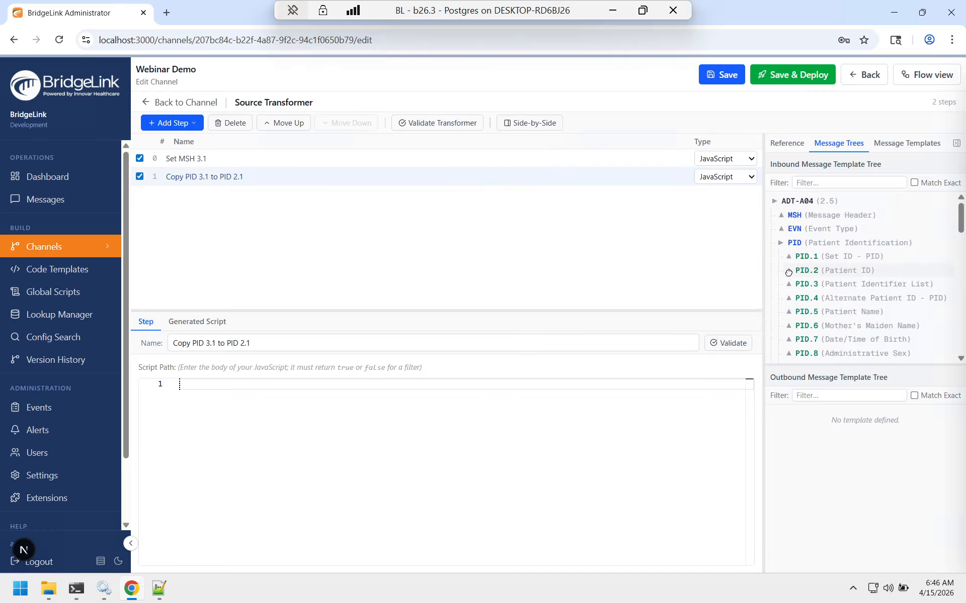
Step: Write the step script from the message tree: msg['PID']['PID.2']['PID.2.1'] = msg['PID']['PID.3']['PID.3.1'].toString();
left_click(789, 272)
left_click_drag(817, 286, 652, 387)
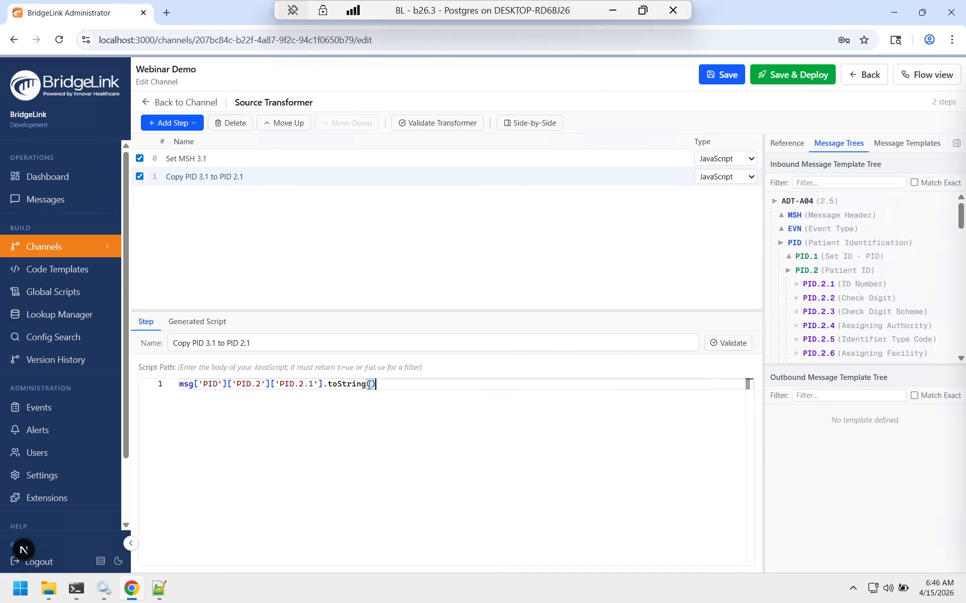
left_click_drag(376, 386, 324, 386)
type("=")
scroll(779, 292, "down", 2)
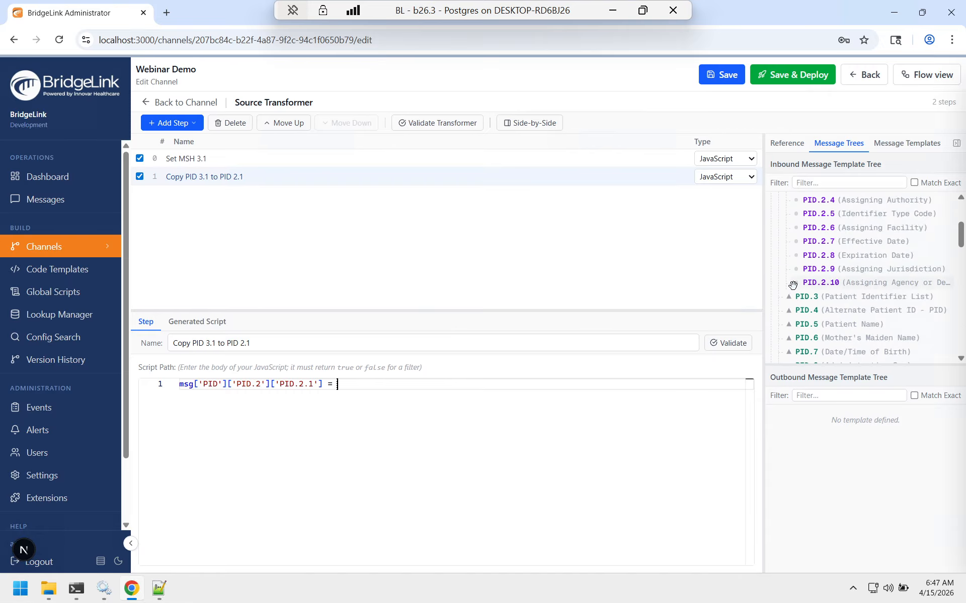
left_click(787, 299)
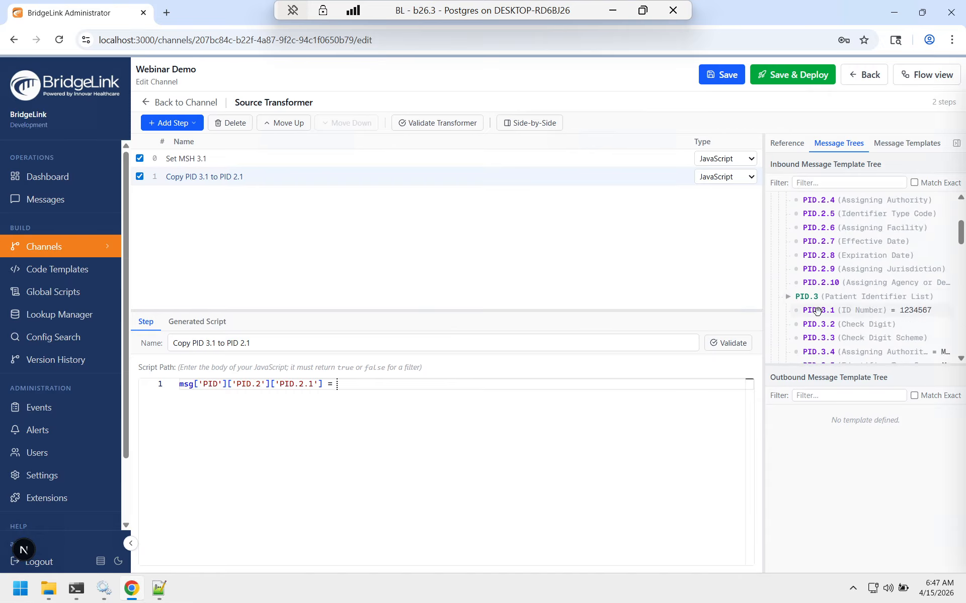
left_click_drag(816, 311, 672, 387)
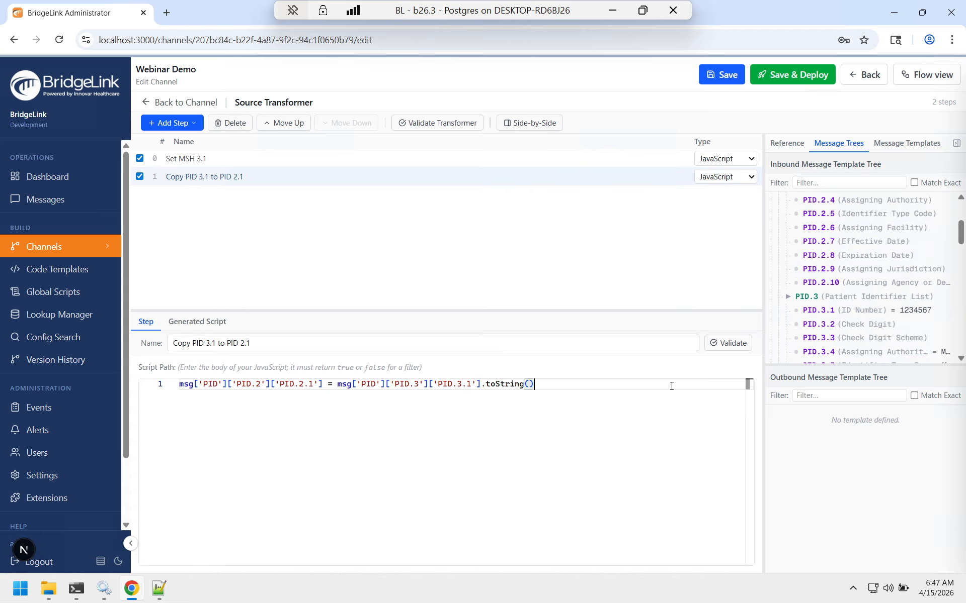
type(";")
Step: Save and deploy the Webinar Demo channel
left_click(805, 78)
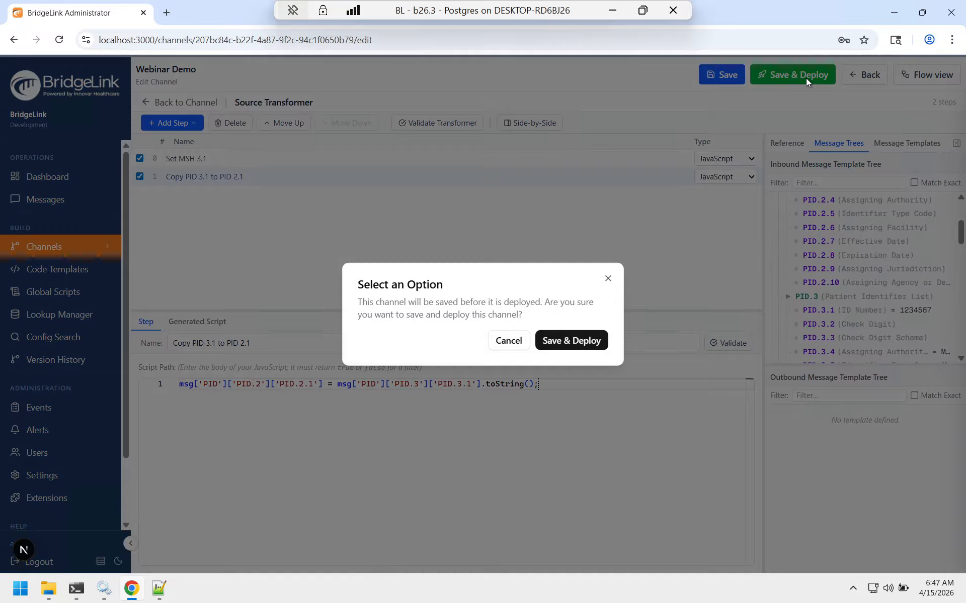
left_click(589, 340)
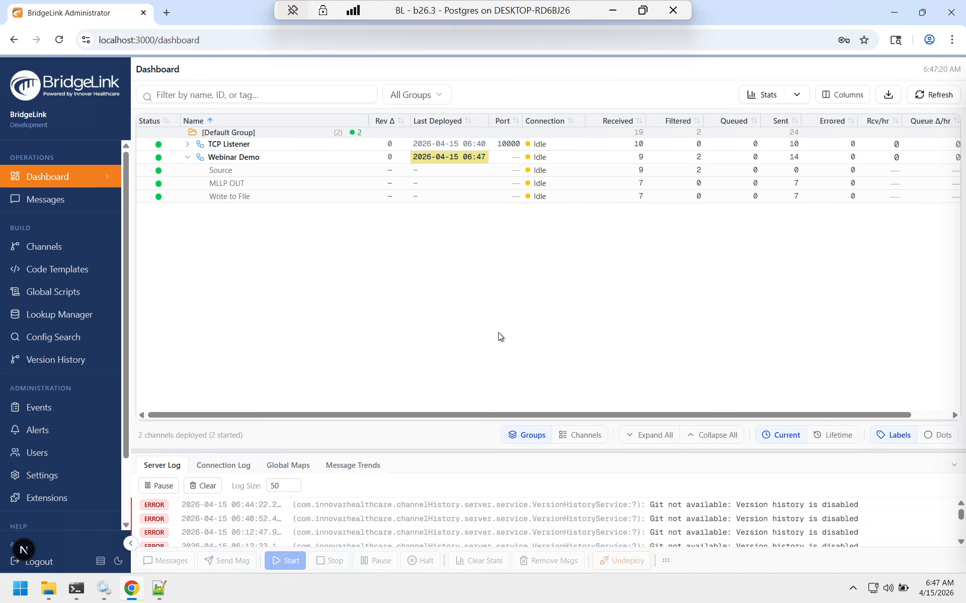
Step: Send a pasted HL7 ADT test message through Webinar Demo to both destinations
right_click(250, 163)
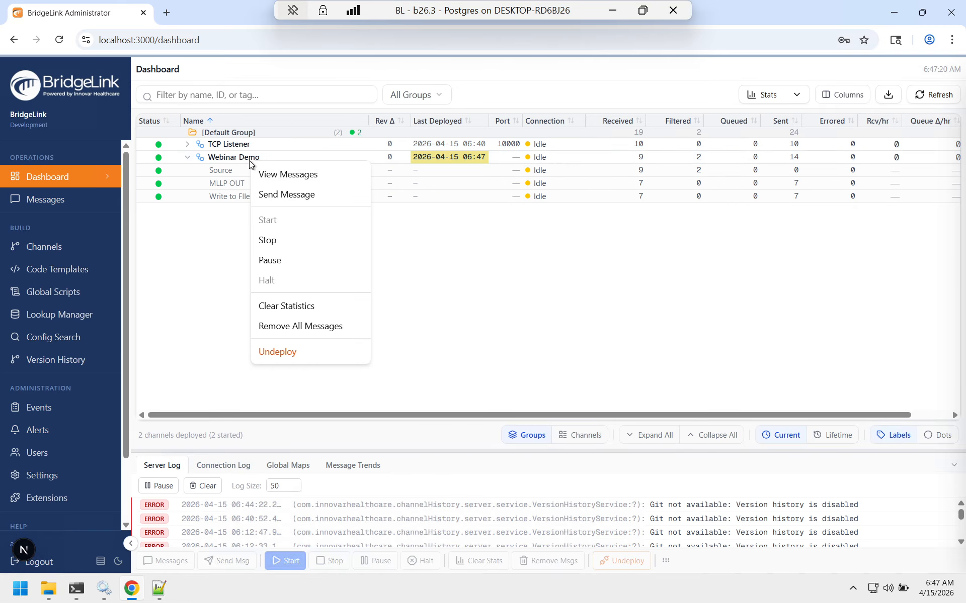
left_click(272, 199)
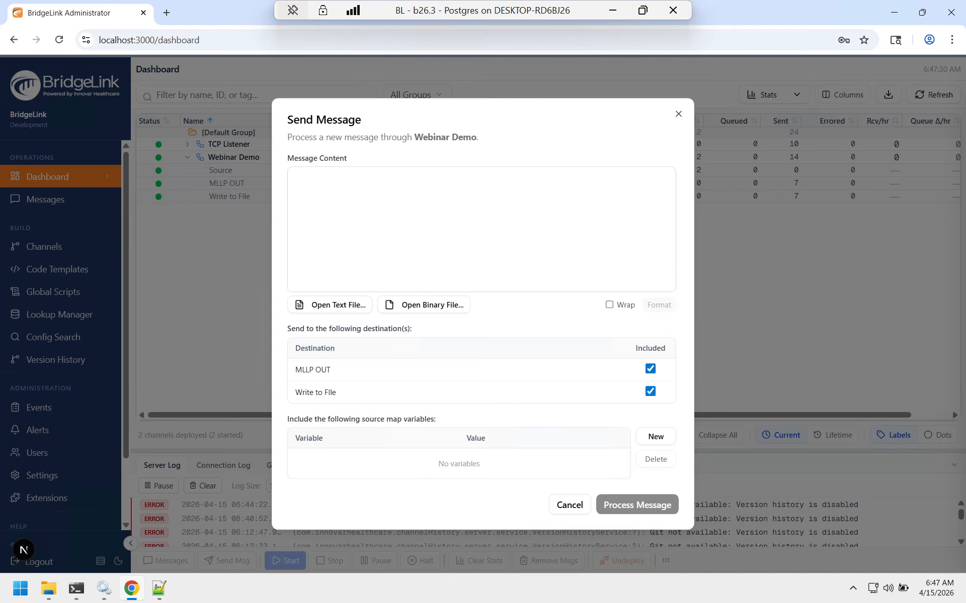
key("ctrl+v")
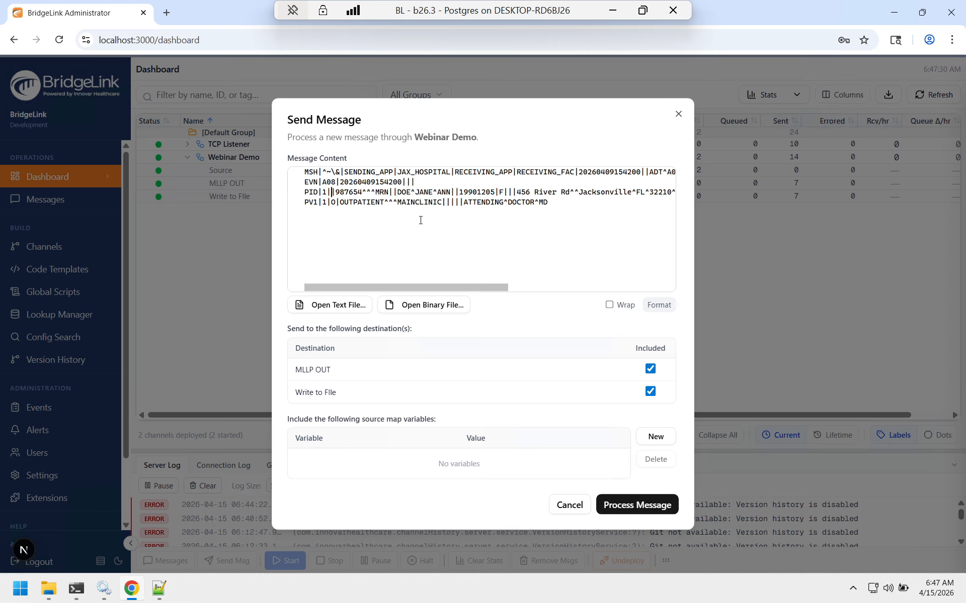
left_click(651, 505)
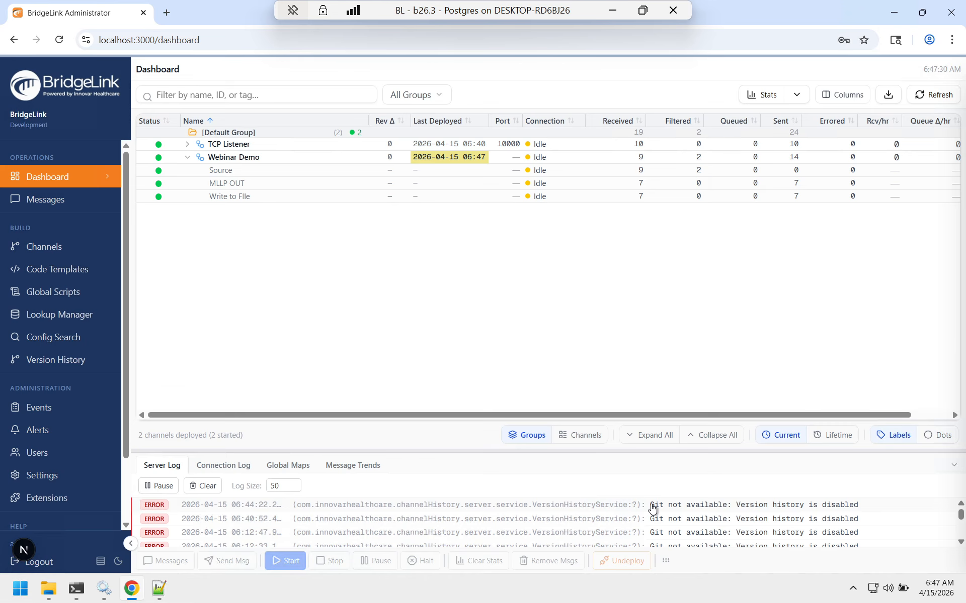
Step: Open Webinar Demo's messages and inspect message 13's transformed and encoded source content for the PID 2.1 value
left_click(263, 162)
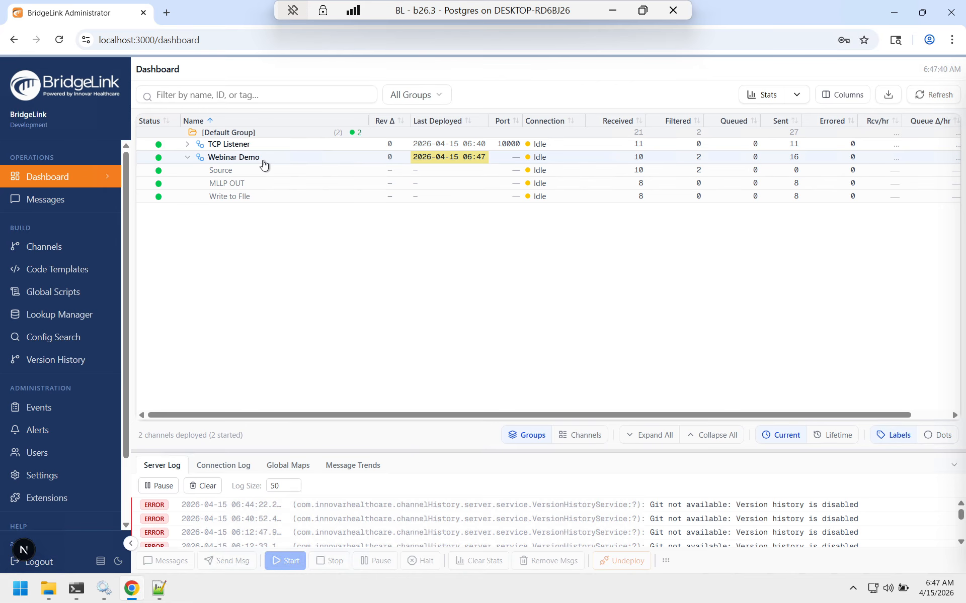
double_click(264, 162)
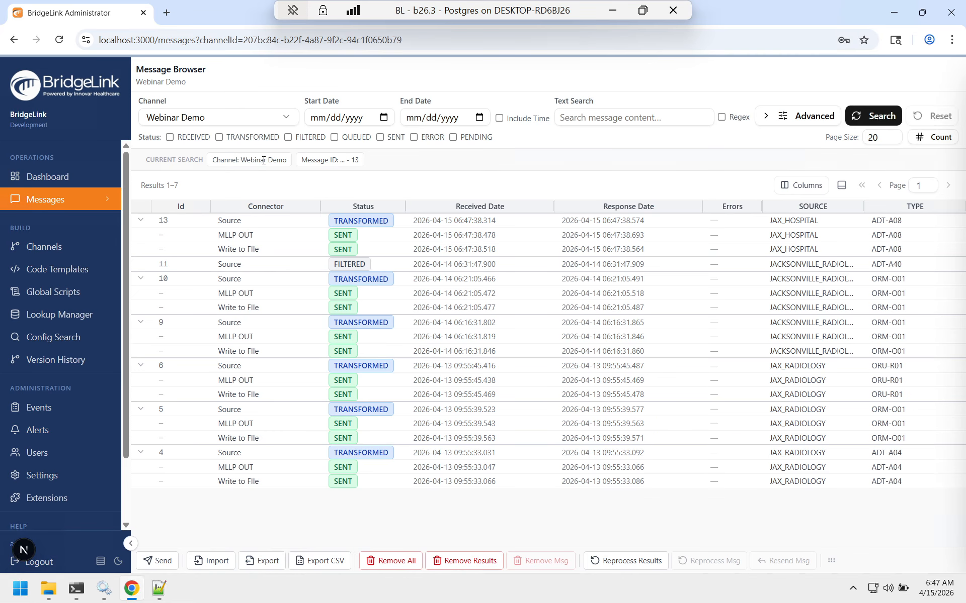
left_click(258, 221)
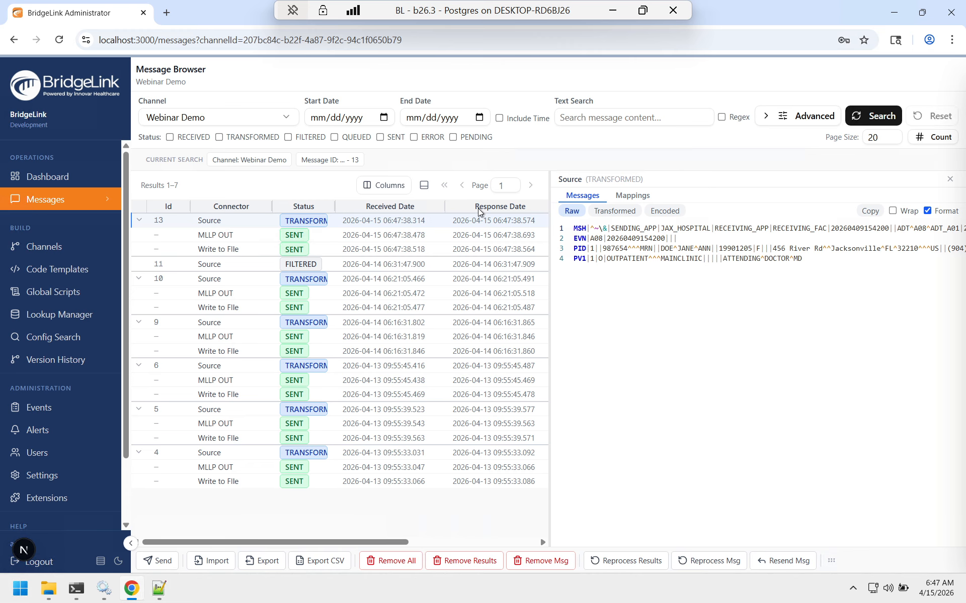
left_click(615, 213)
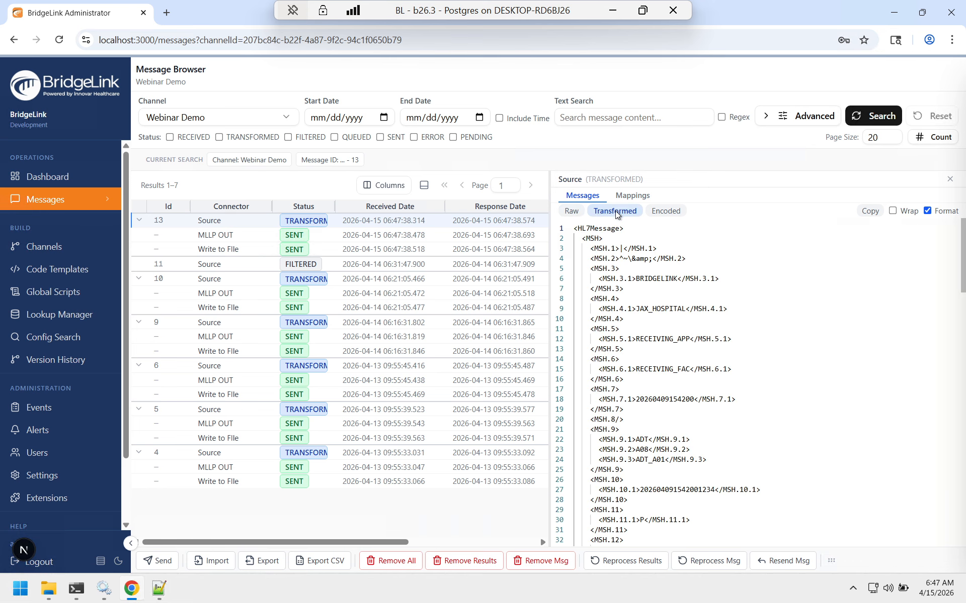
scroll(640, 352, "down", 8)
scroll(640, 352, "down", 2)
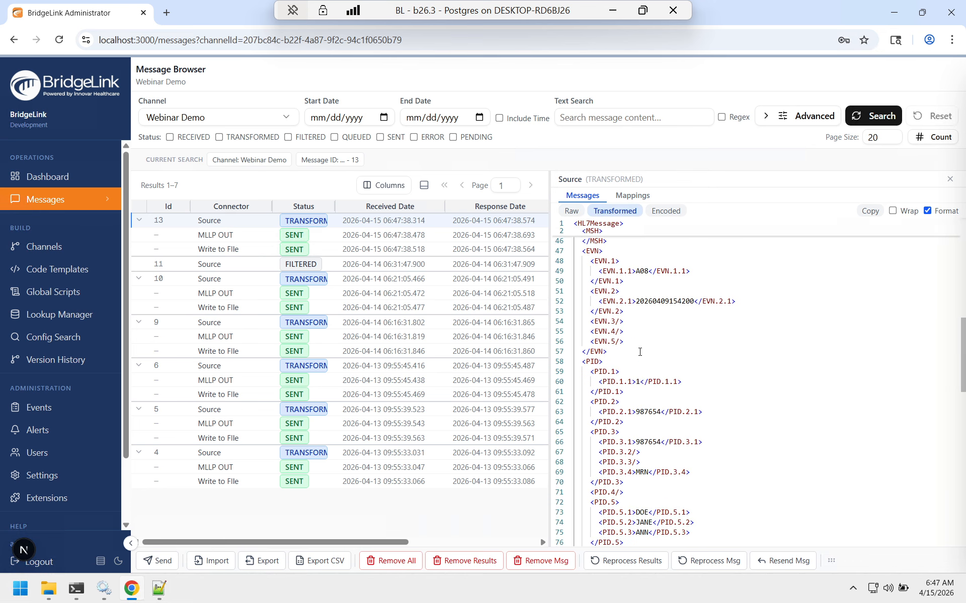
left_click_drag(635, 380, 665, 380)
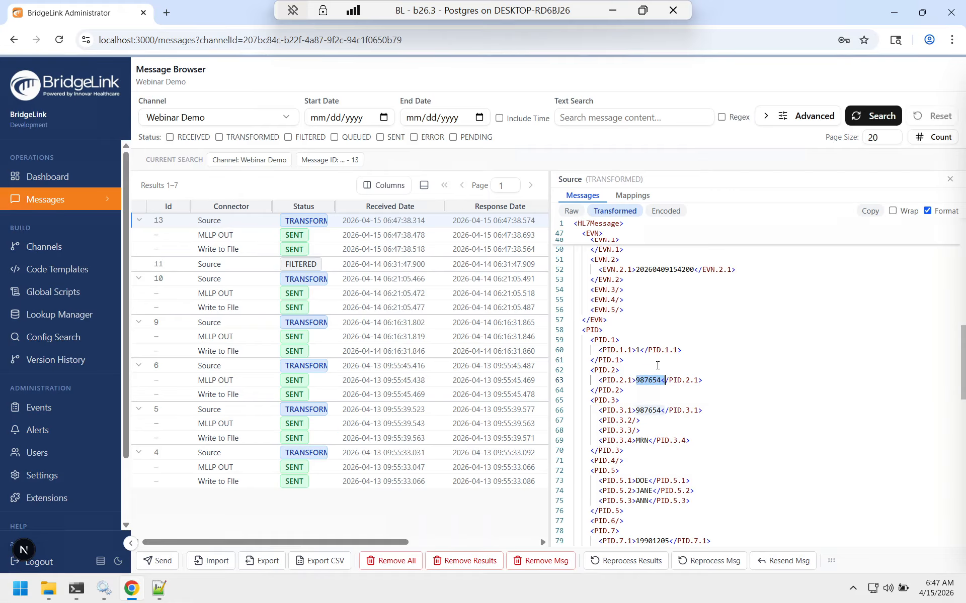
left_click(666, 212)
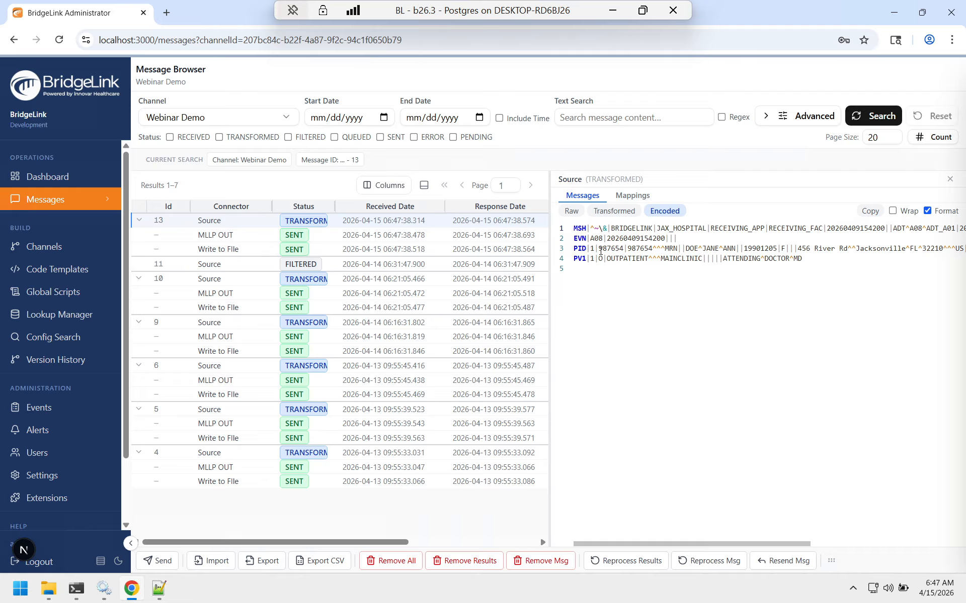
double_click(609, 249)
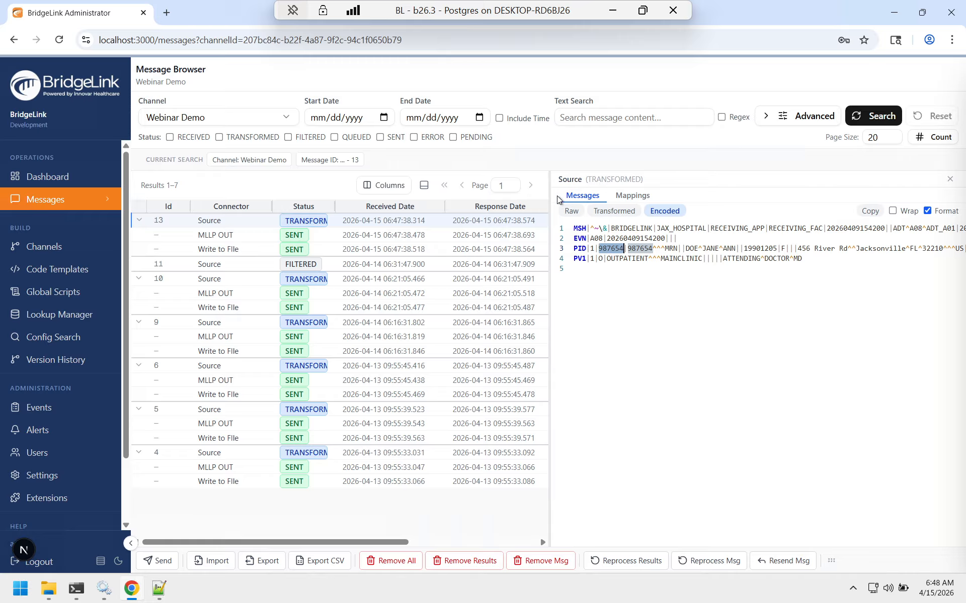
left_click(613, 11)
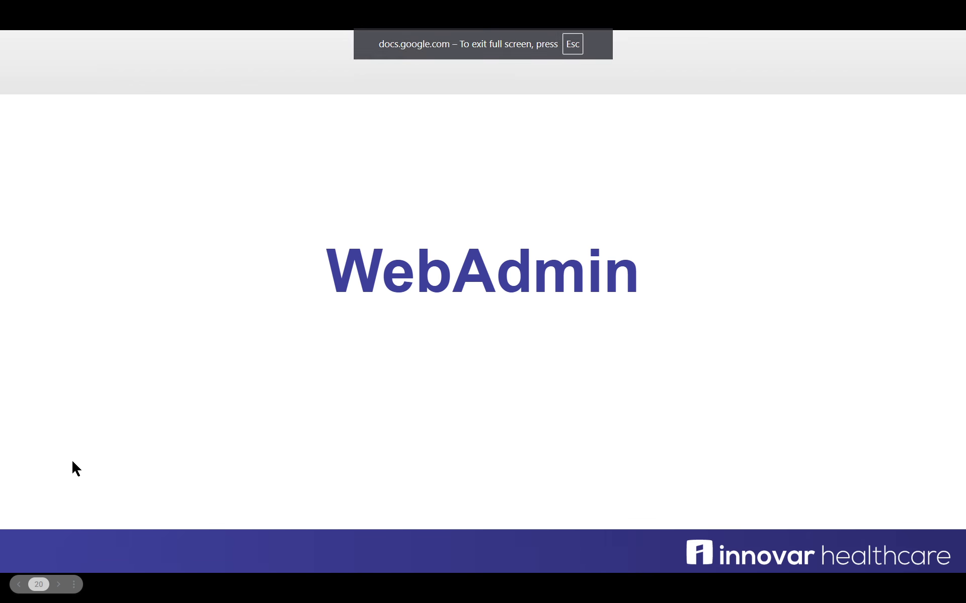
left_click(72, 462)
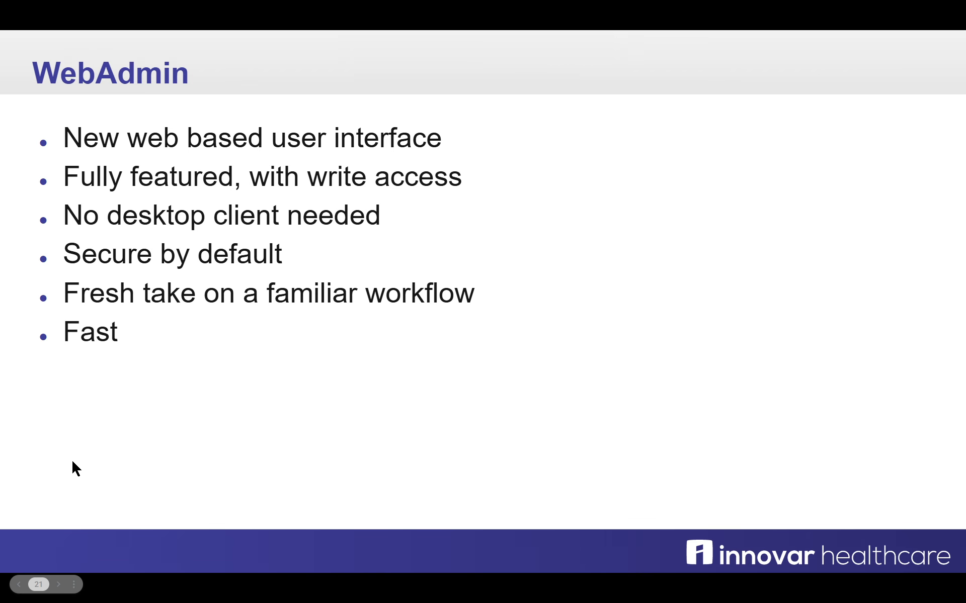